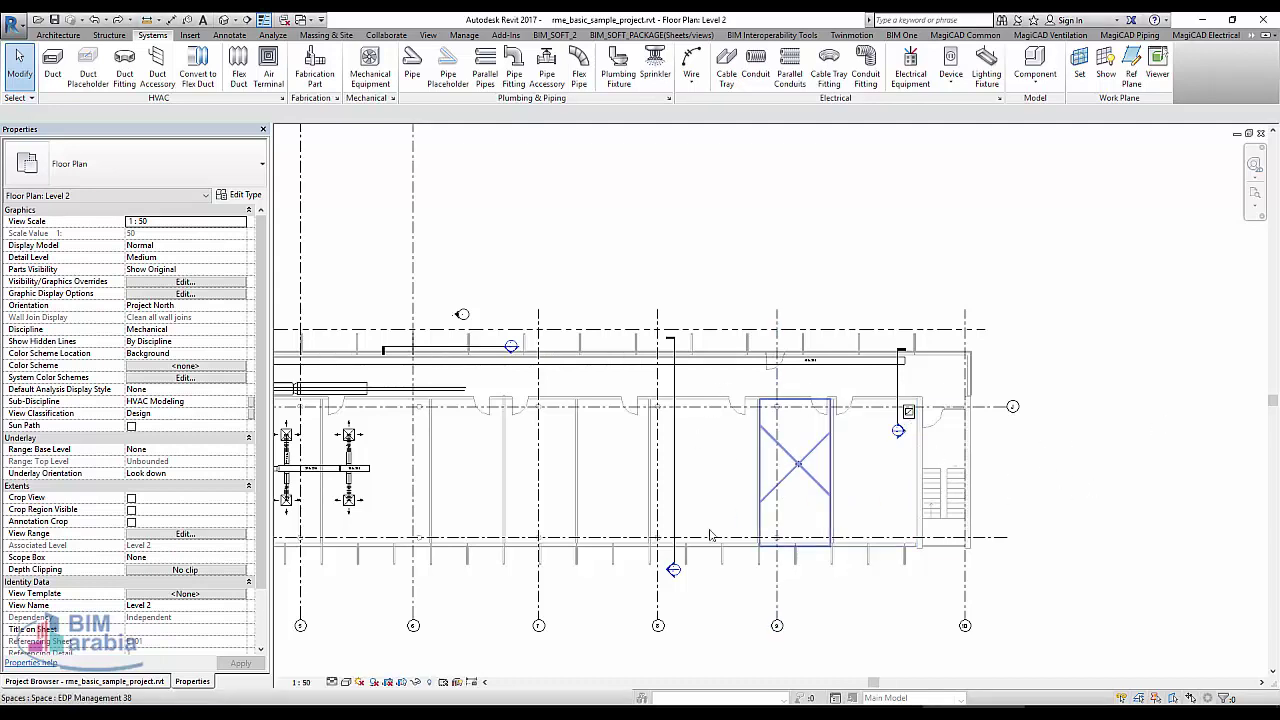
# - Show the Project Browser listing the project's floor and ceiling plans
pyautogui.click(133, 684)
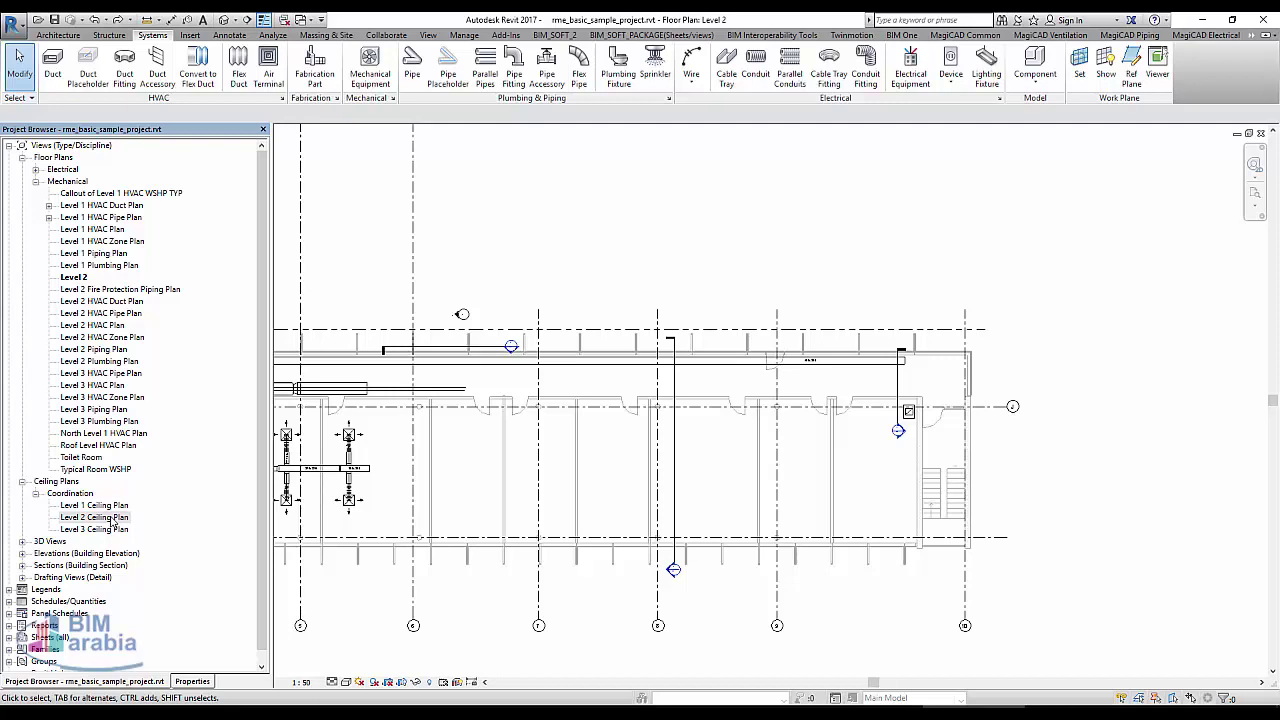
# - Open the Level 2 Ceiling Plan view under Ceiling Plans > Coordination
pyautogui.doubleClick(112, 518)
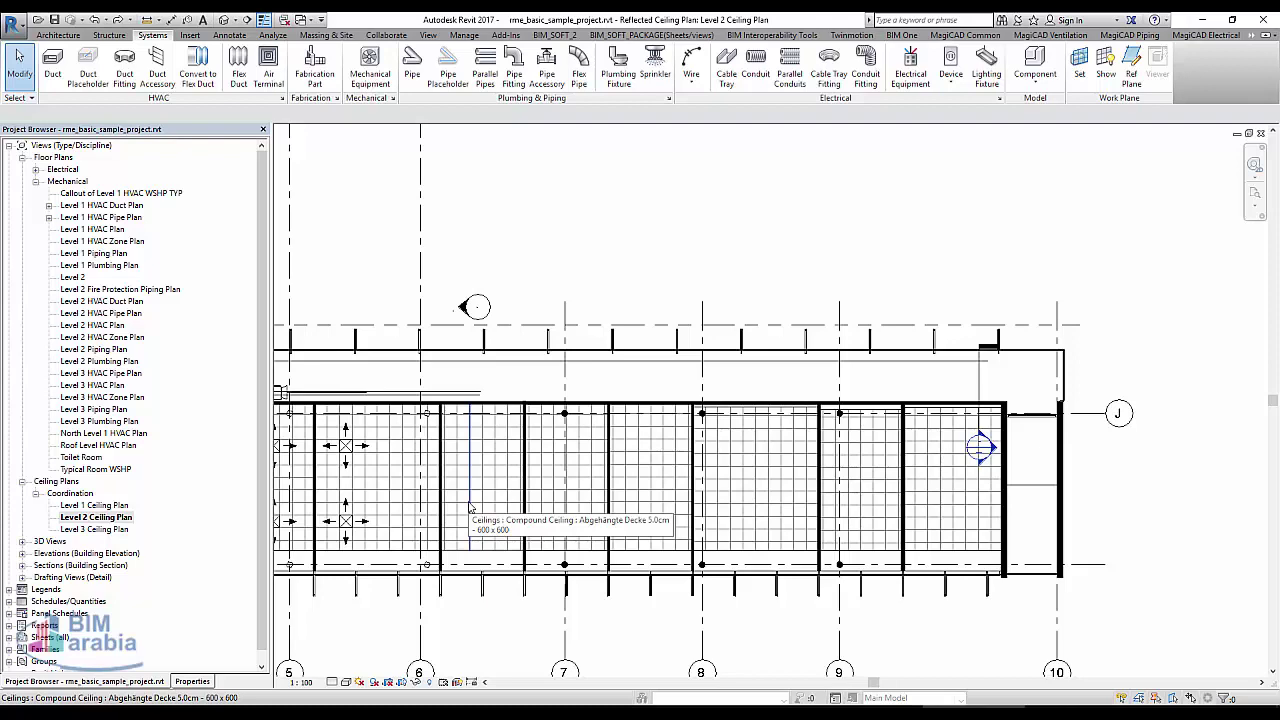
# - Set the air terminal type to M_Supply Diffuser 600x600 - 200 Neck with 2450 offset
pyautogui.click(268, 68)
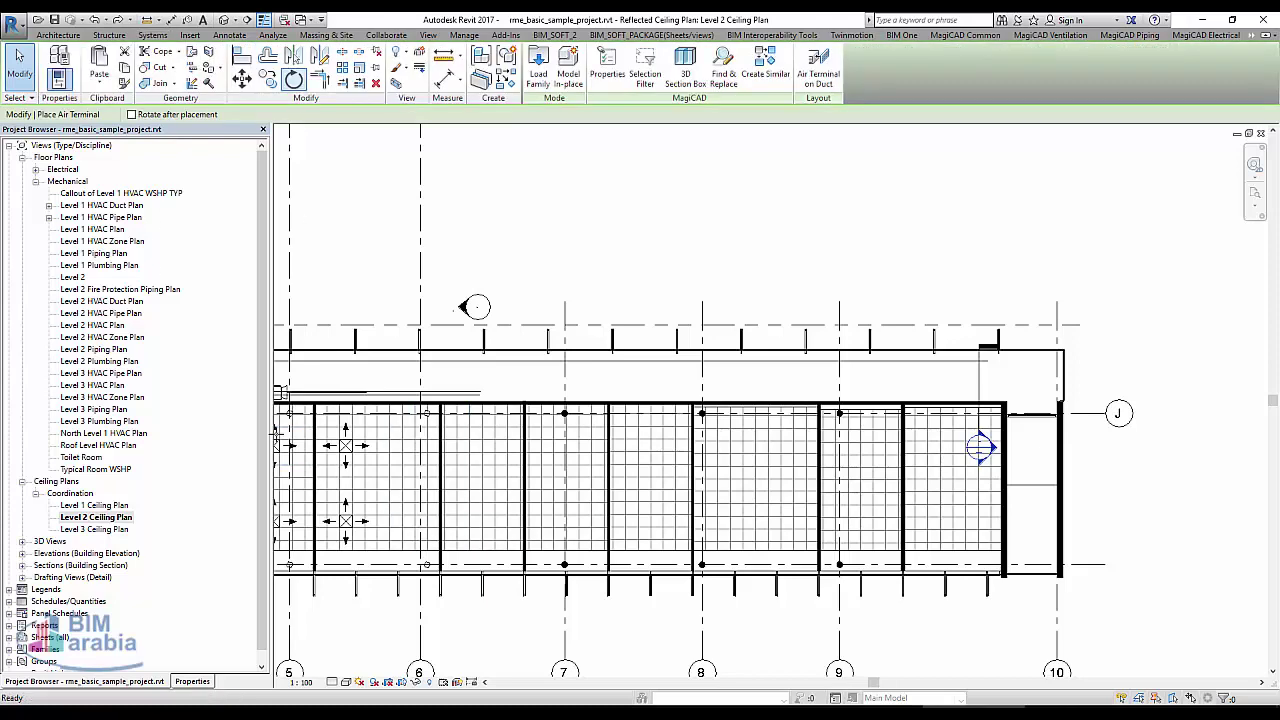
pyautogui.click(195, 681)
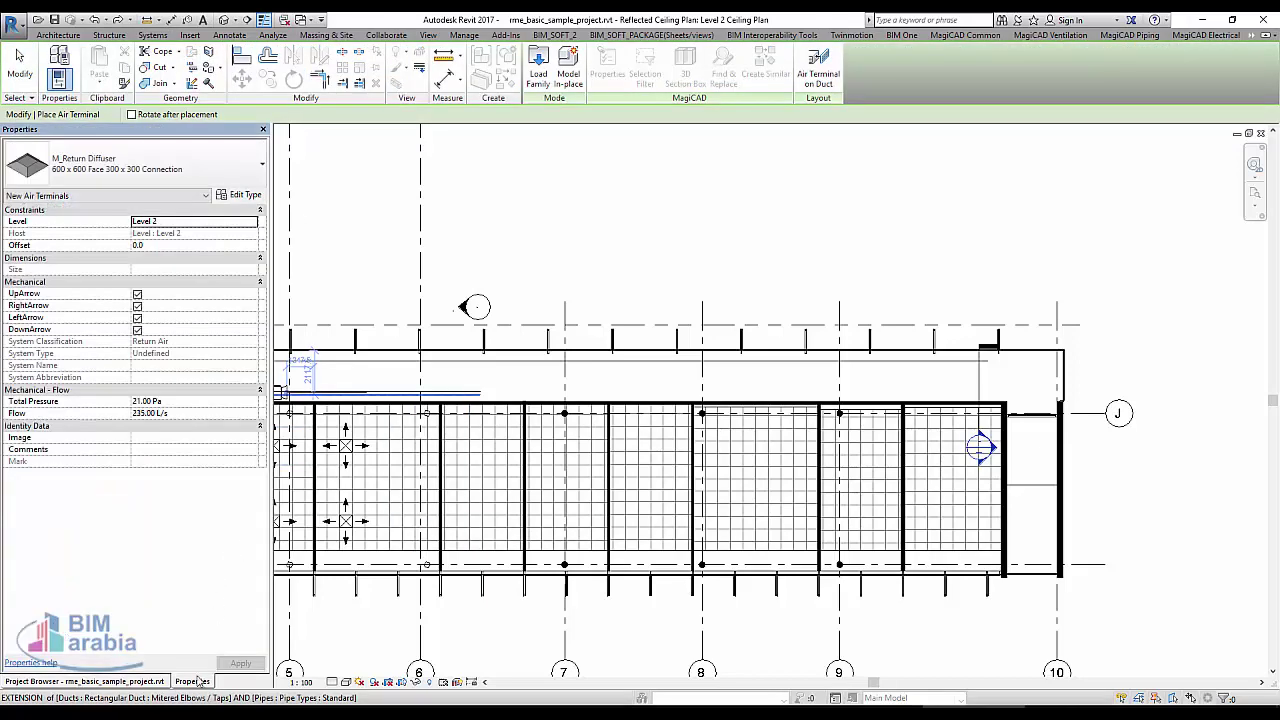
pyautogui.click(199, 160)
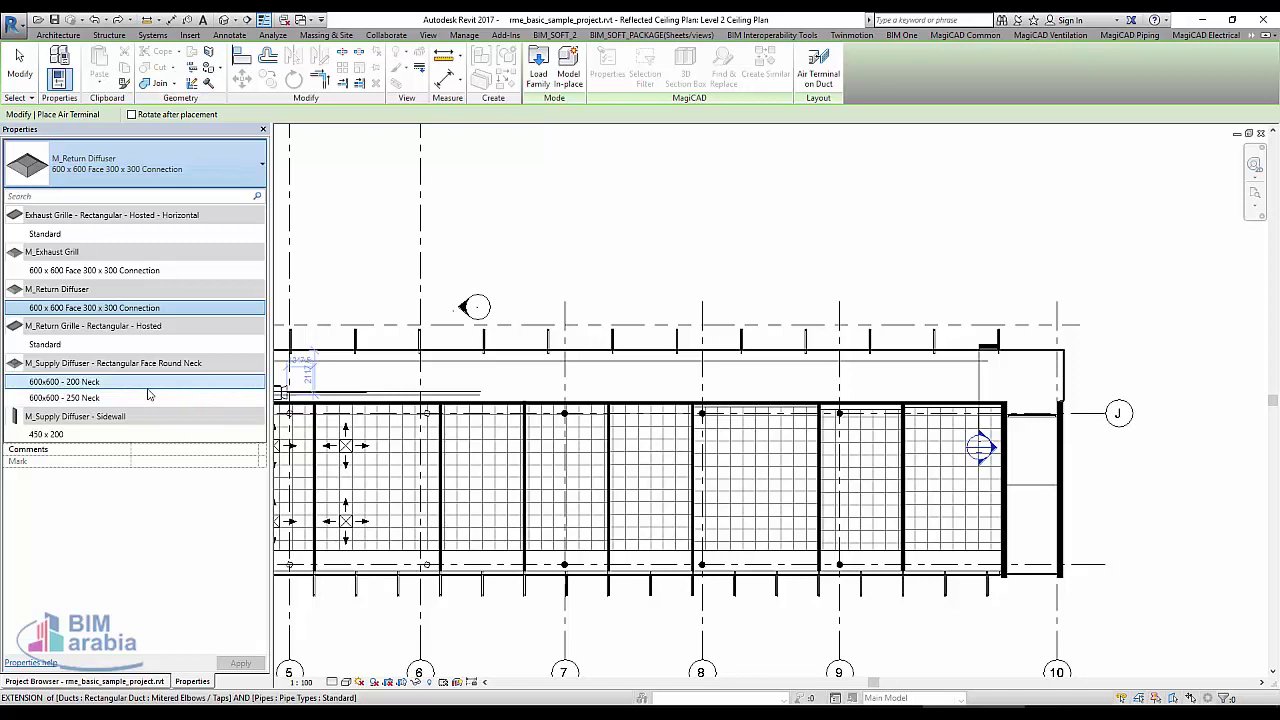
pyautogui.click(143, 387)
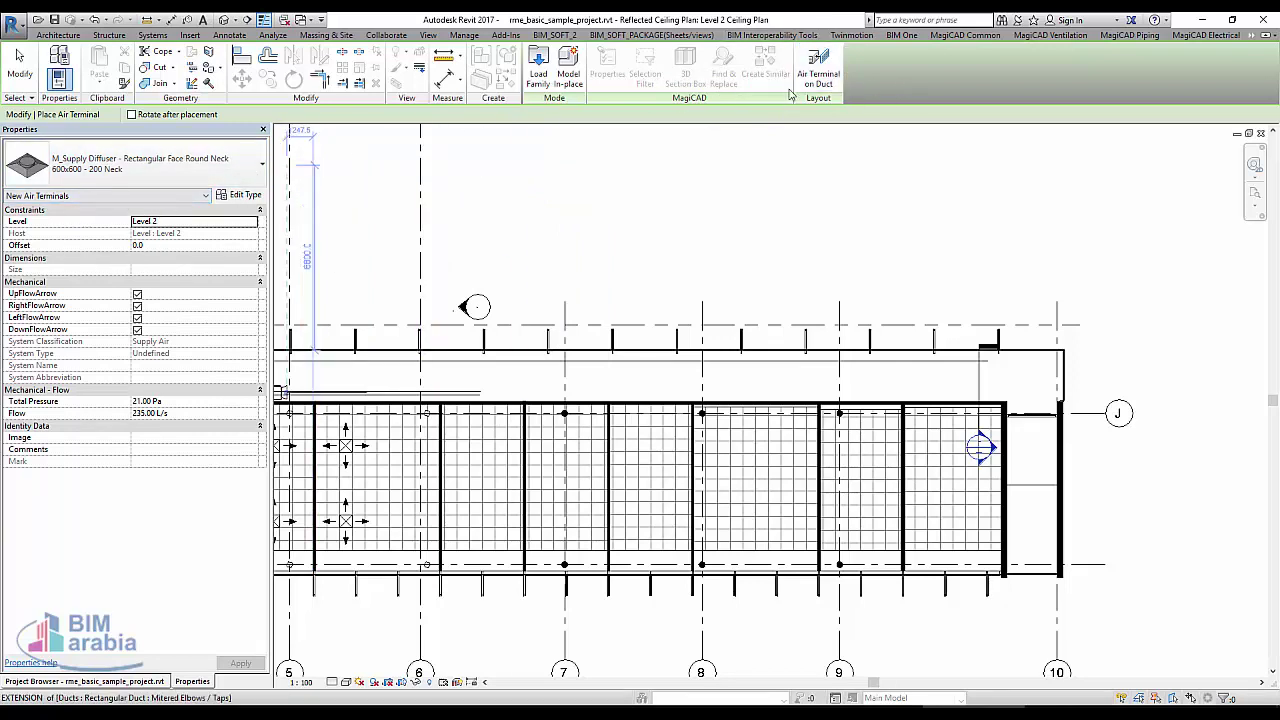
pyautogui.click(176, 244)
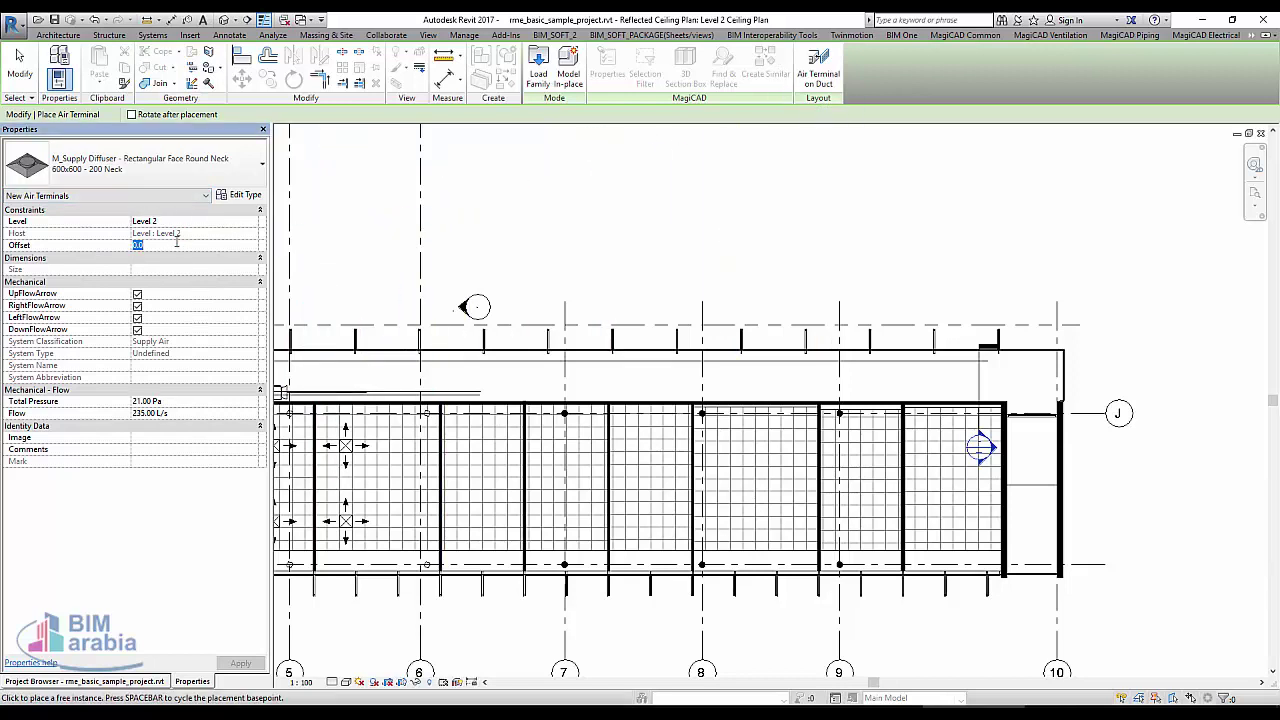
pyautogui.write('2450')
pyautogui.press('Return')
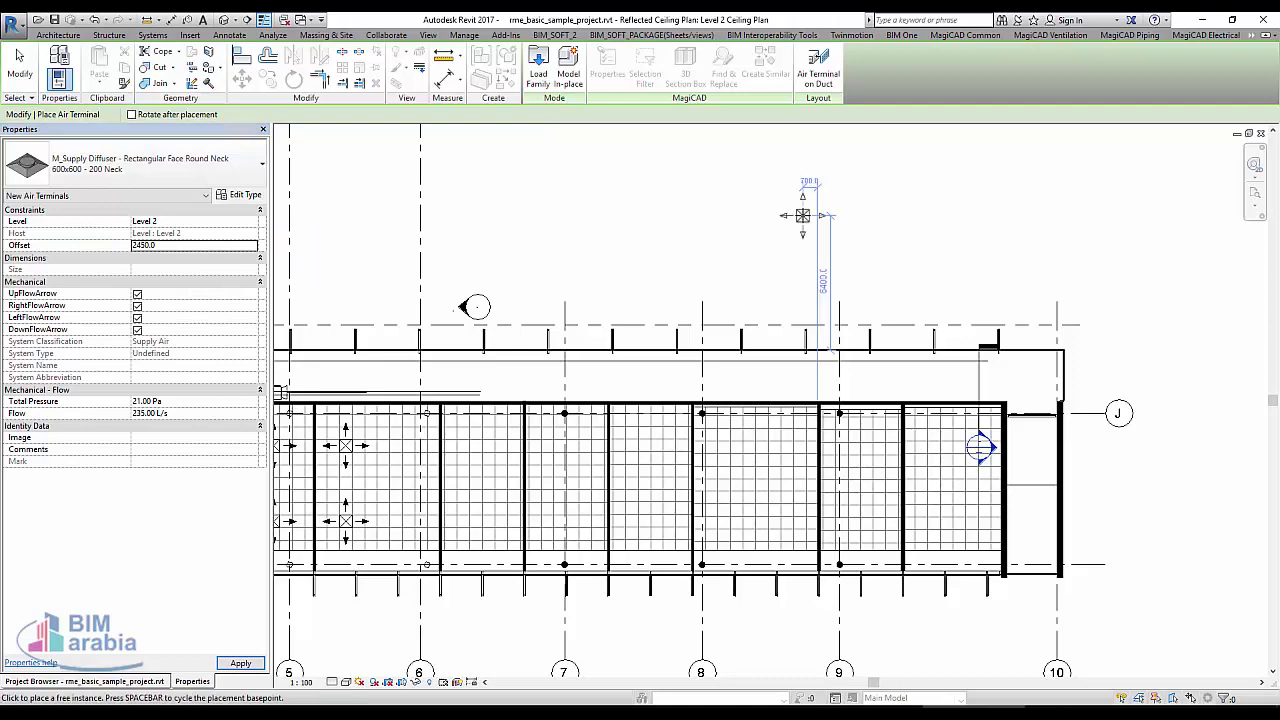
pyautogui.press('Escape')
pyautogui.press('Escape')
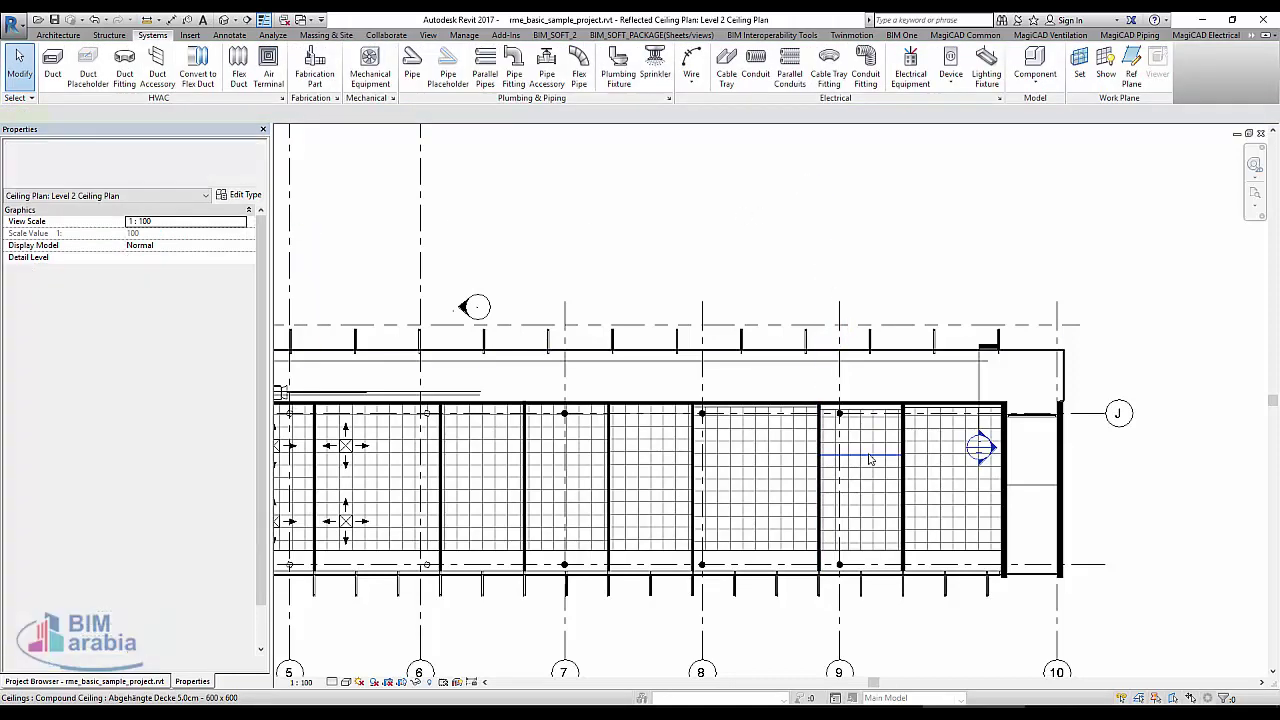
# - Check the ceiling height, then place the first supply diffuser in the ceiling grid
pyautogui.click(868, 452)
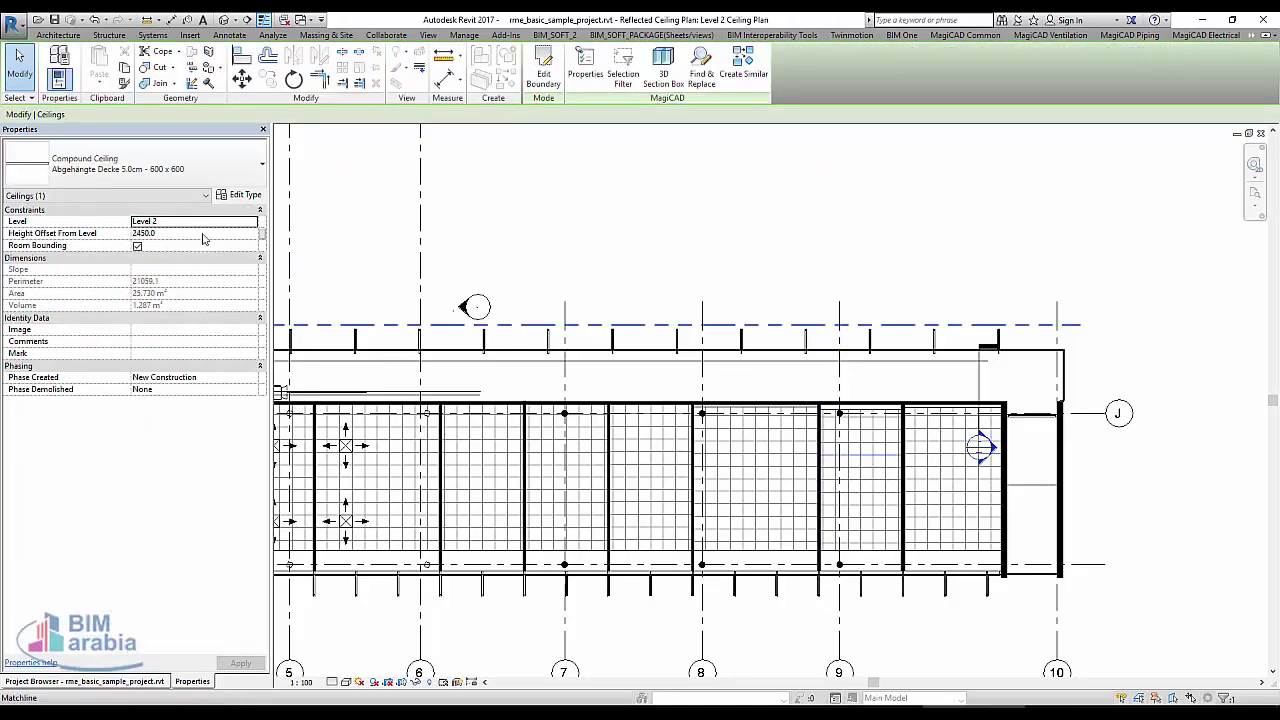
pyautogui.press('Escape')
pyautogui.click(268, 62)
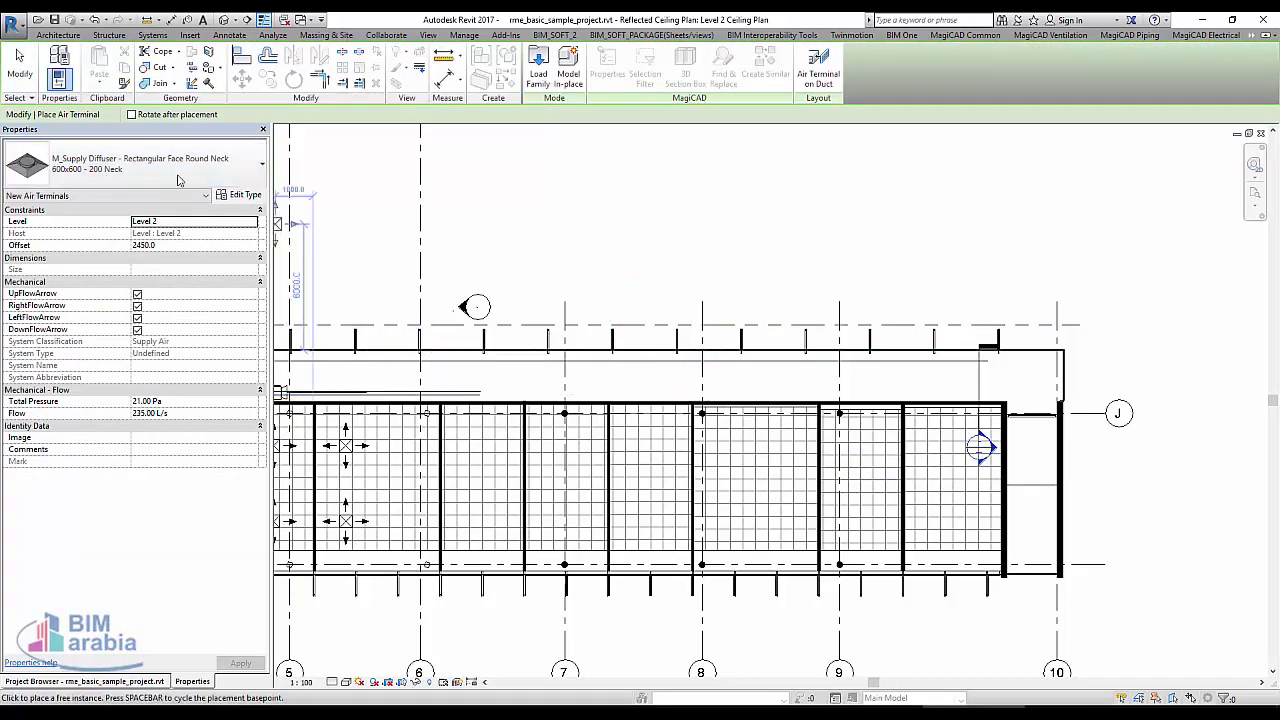
pyautogui.scroll(3, 860, 470)
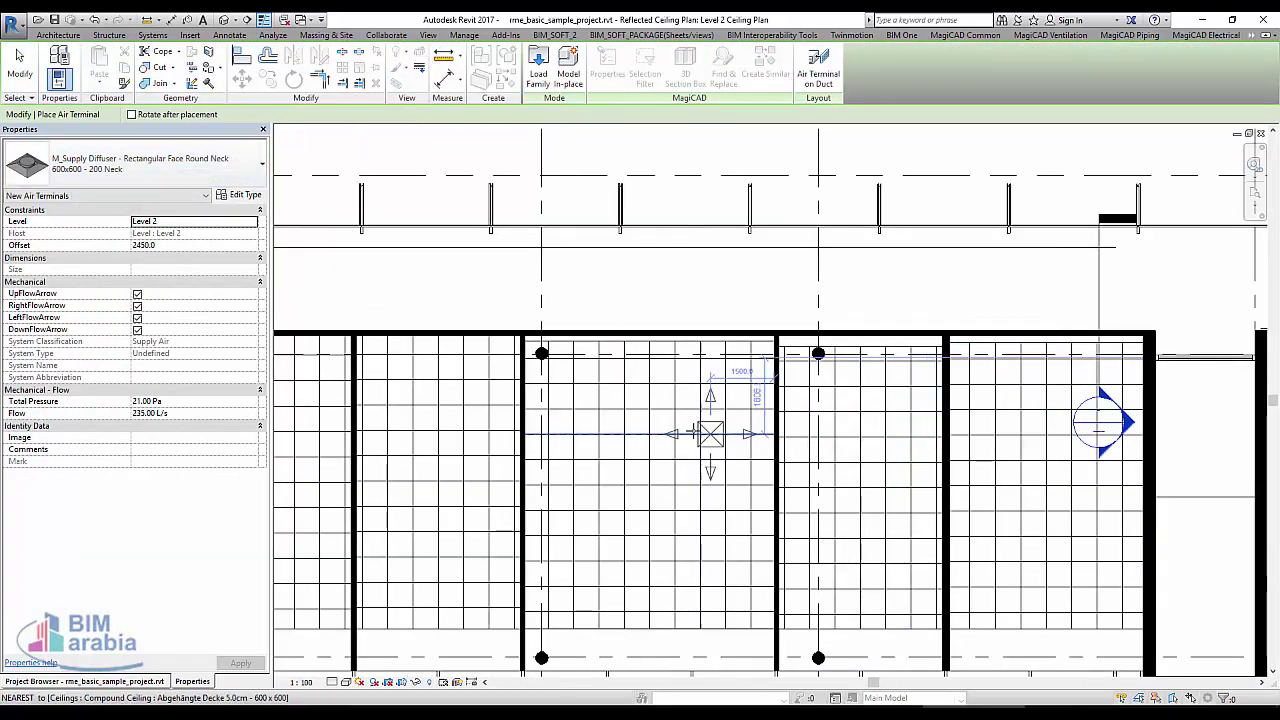
pyautogui.scroll(2, 710, 433)
pyautogui.scroll(2, 729, 409)
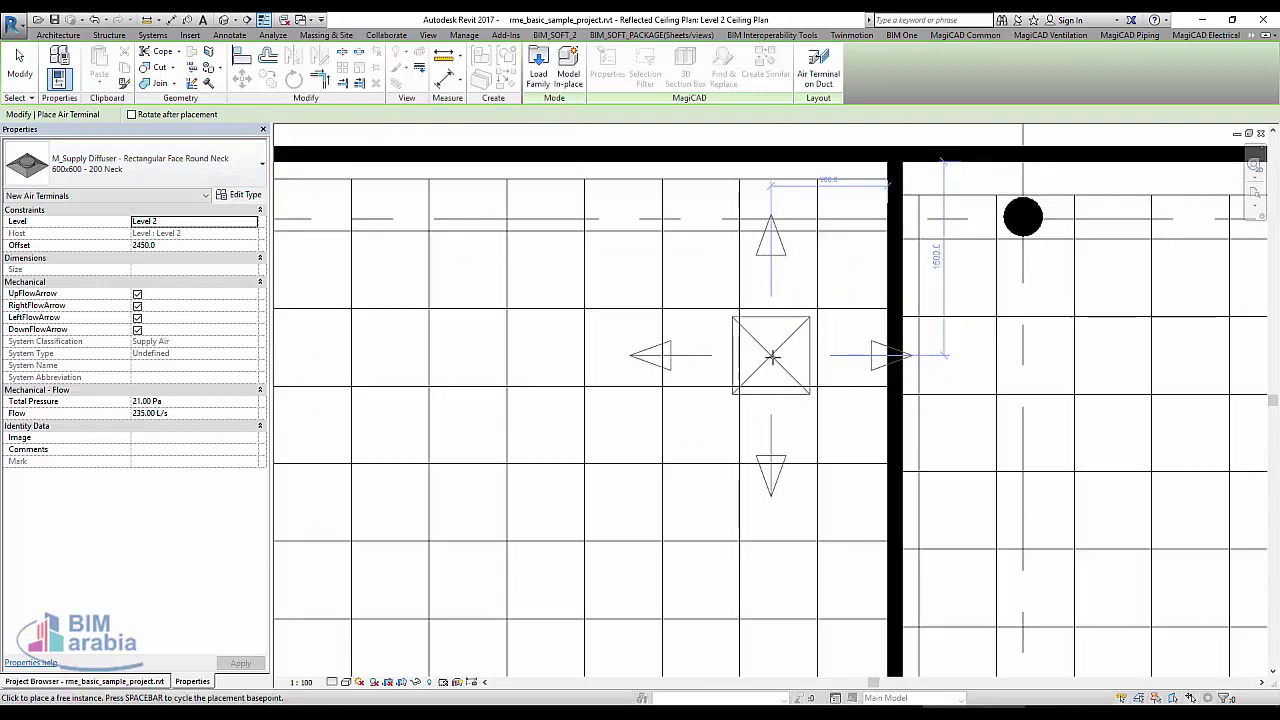
pyautogui.scroll(2, 775, 355)
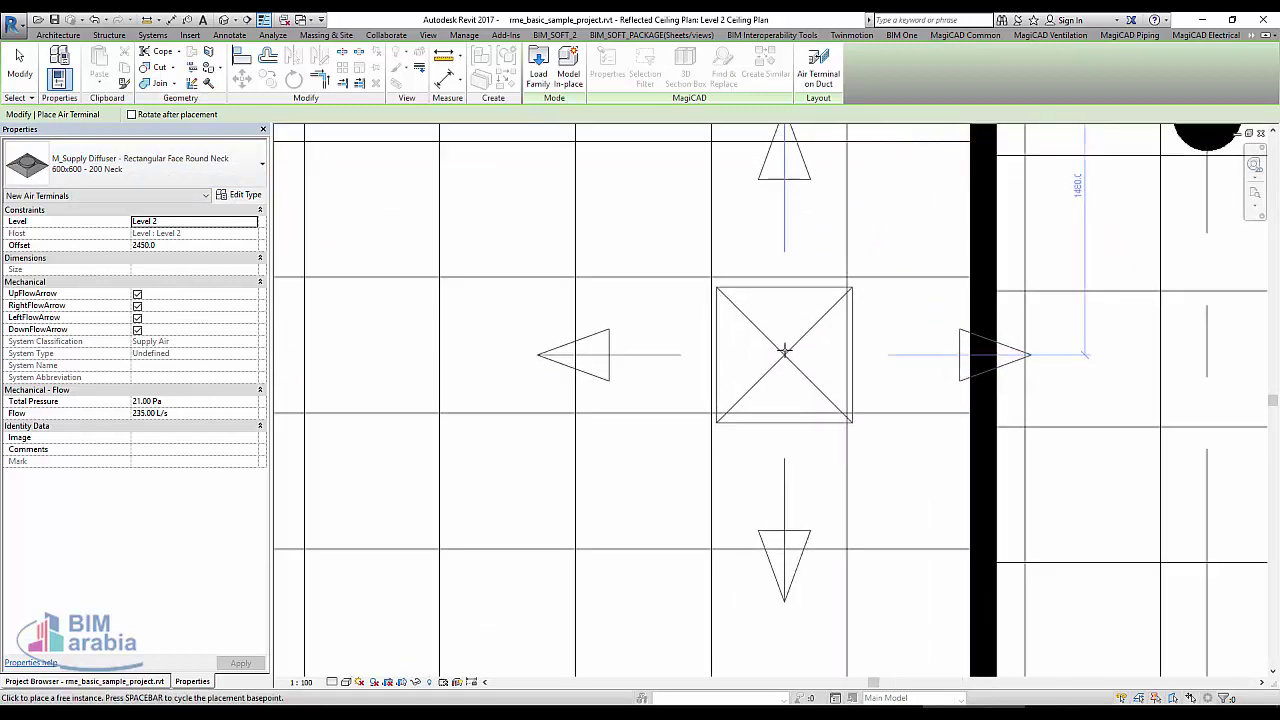
pyautogui.scroll(2, 784, 349)
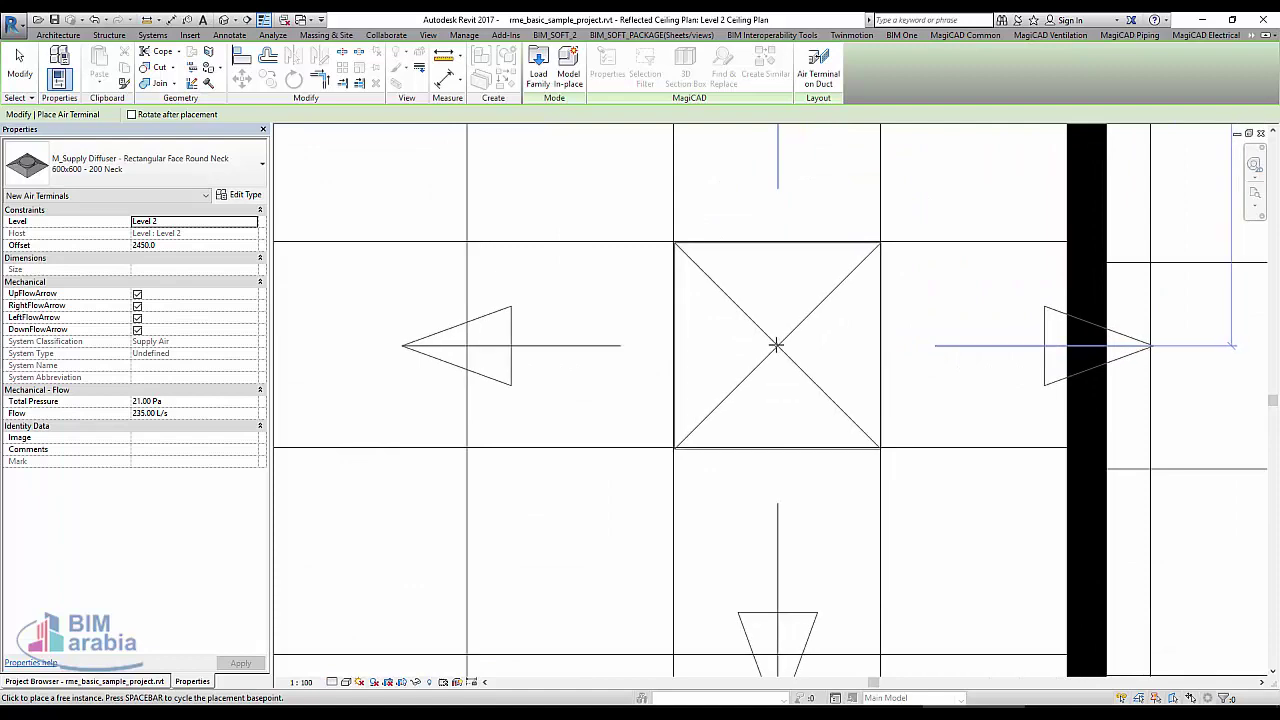
pyautogui.click(775, 328)
# - Place a second supply diffuser directly below the first one
pyautogui.scroll(-2, 740, 300)
pyautogui.scroll(-3, 729, 300)
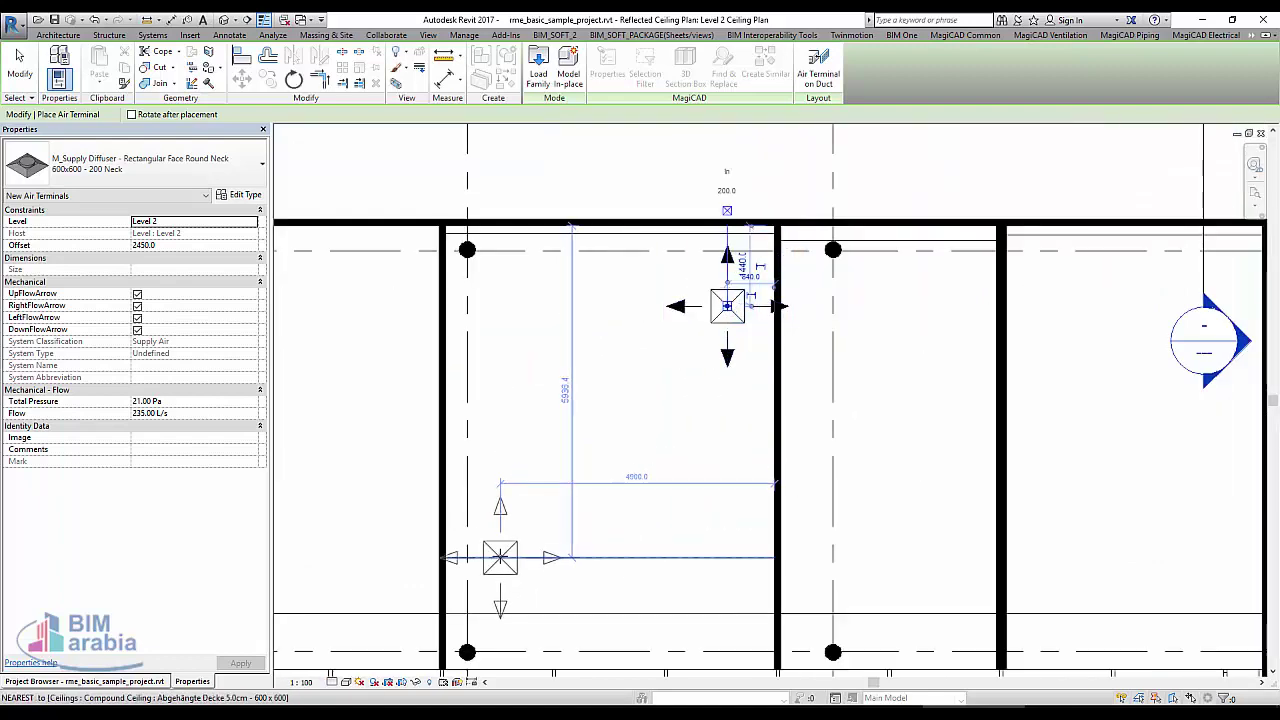
pyautogui.scroll(2, 717, 514)
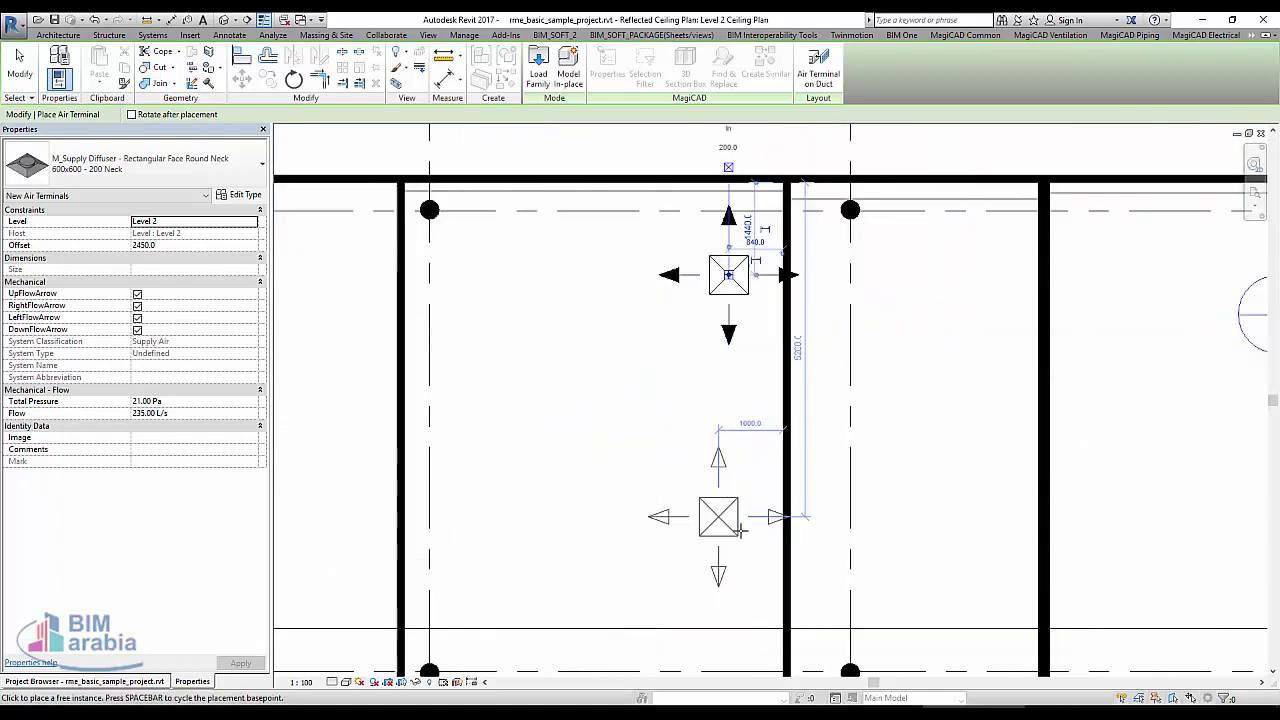
pyautogui.scroll(1, 722, 540)
pyautogui.scroll(2, 725, 555)
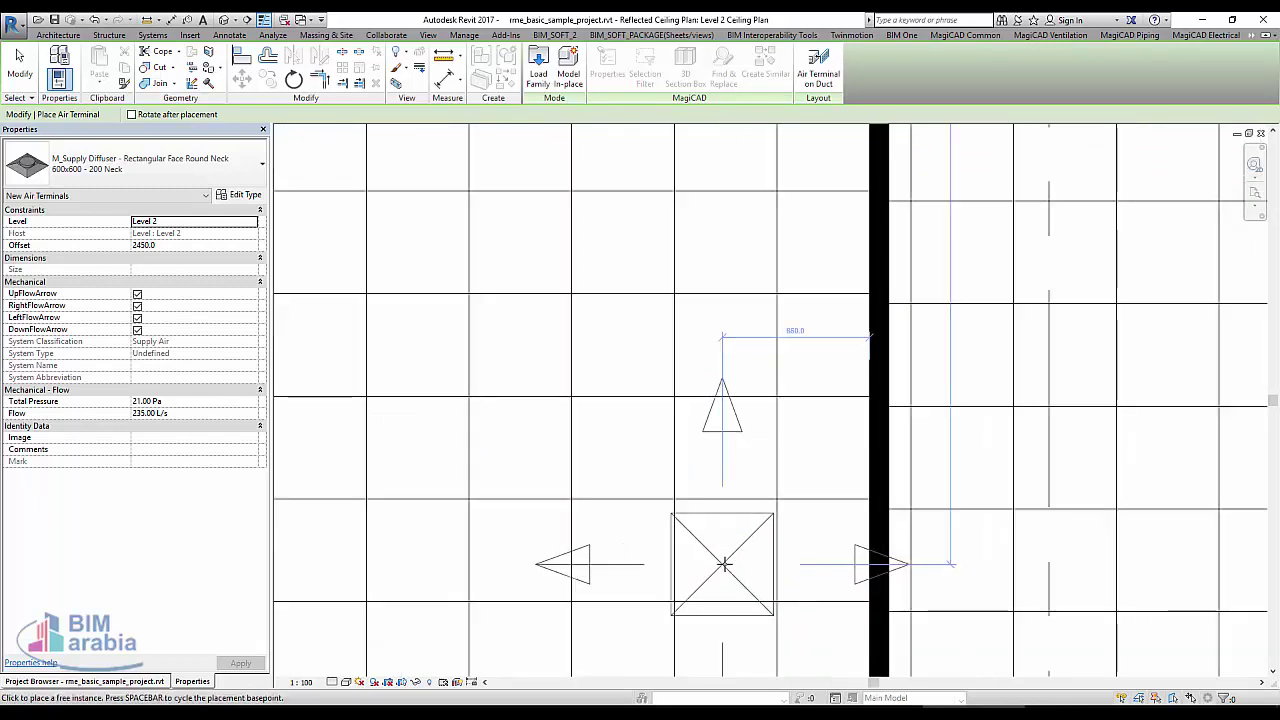
pyautogui.click(729, 553)
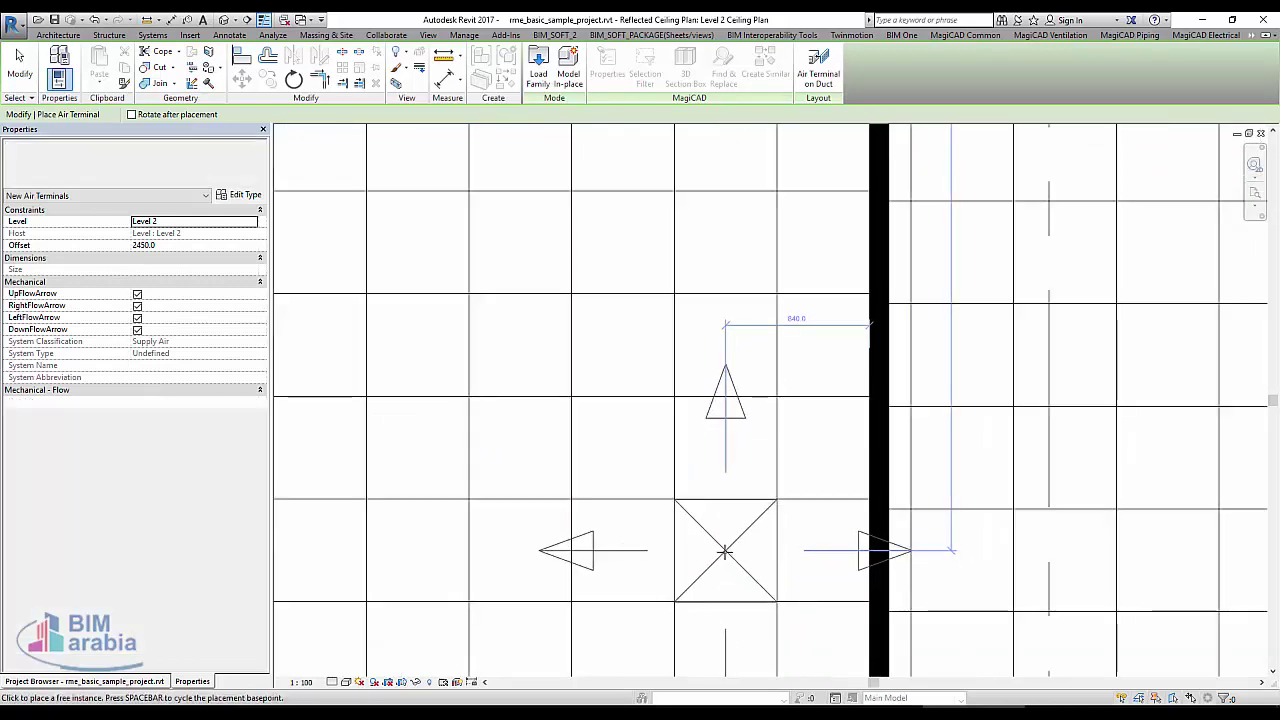
pyautogui.scroll(-2, 865, 553)
pyautogui.scroll(-3, 870, 553)
pyautogui.scroll(-1, 1151, 425)
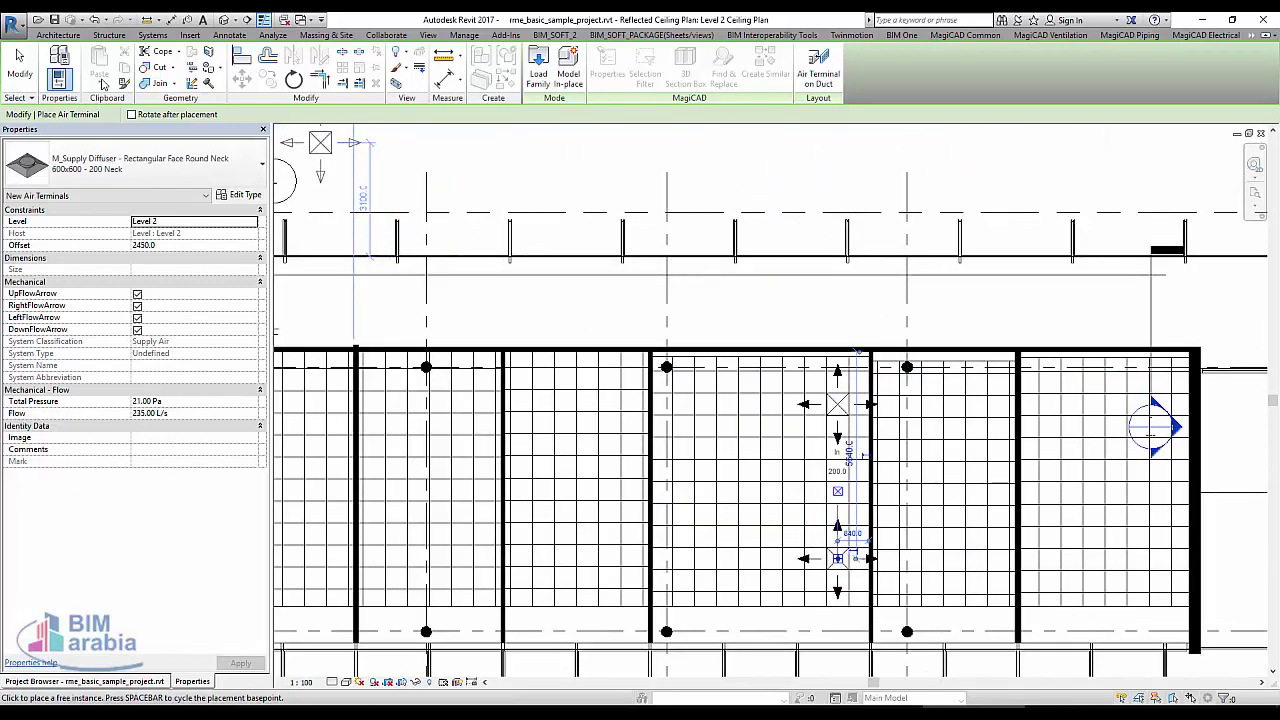
pyautogui.press('Escape')
pyautogui.press('Escape')
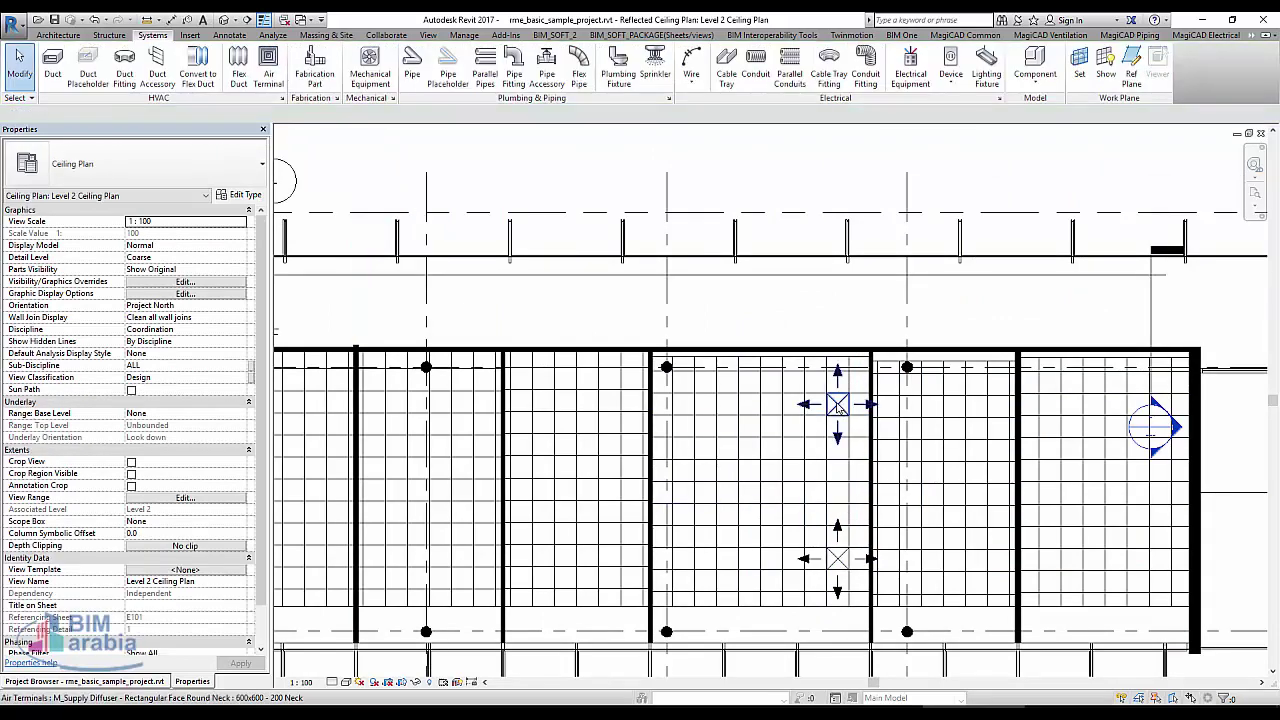
# - Turn off both diffusers' up and down flow arrows, then undo to restore them
pyautogui.click(838, 404)
pyautogui.keyDown('ctrl'); pyautogui.click(838, 558); pyautogui.keyUp('ctrl')
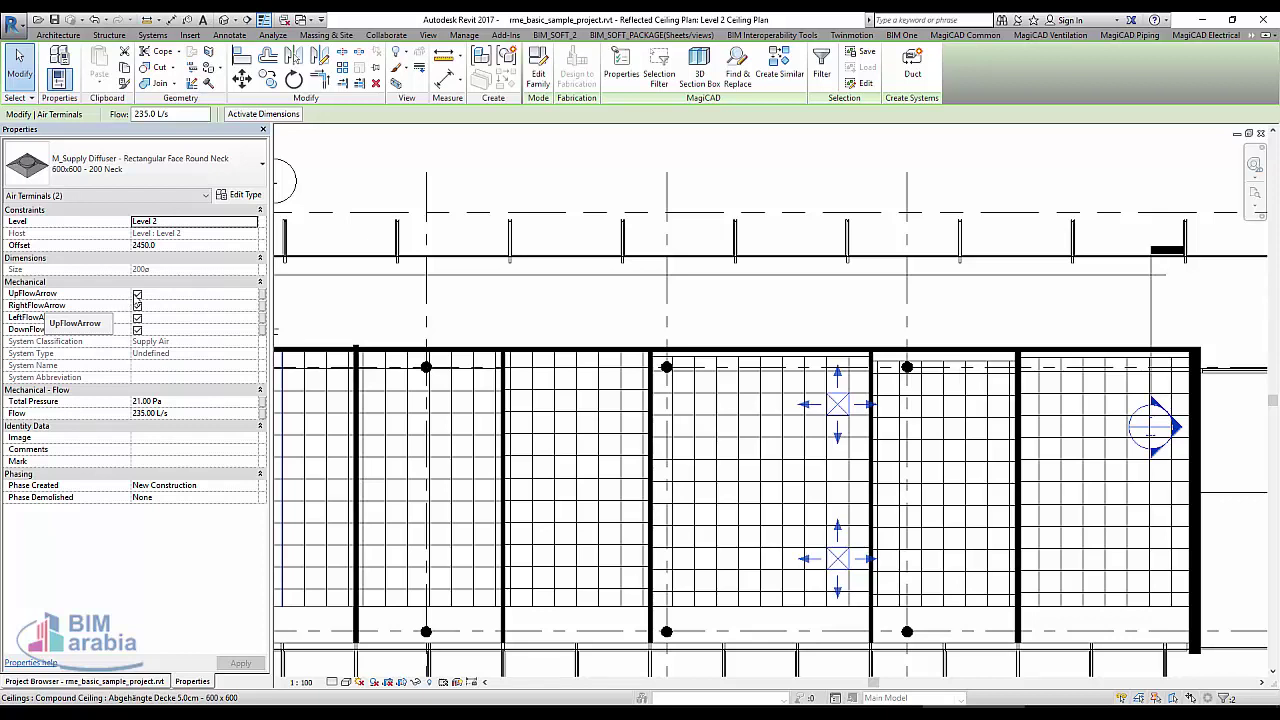
pyautogui.click(137, 294)
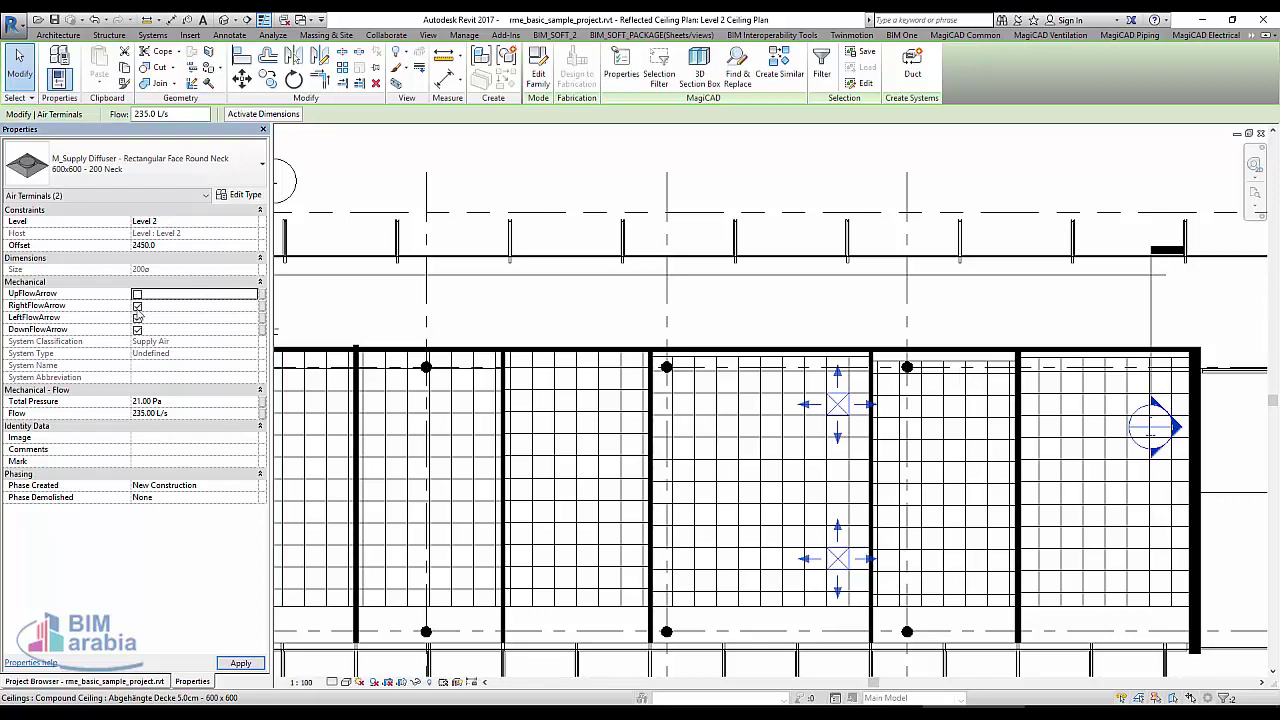
pyautogui.click(137, 329)
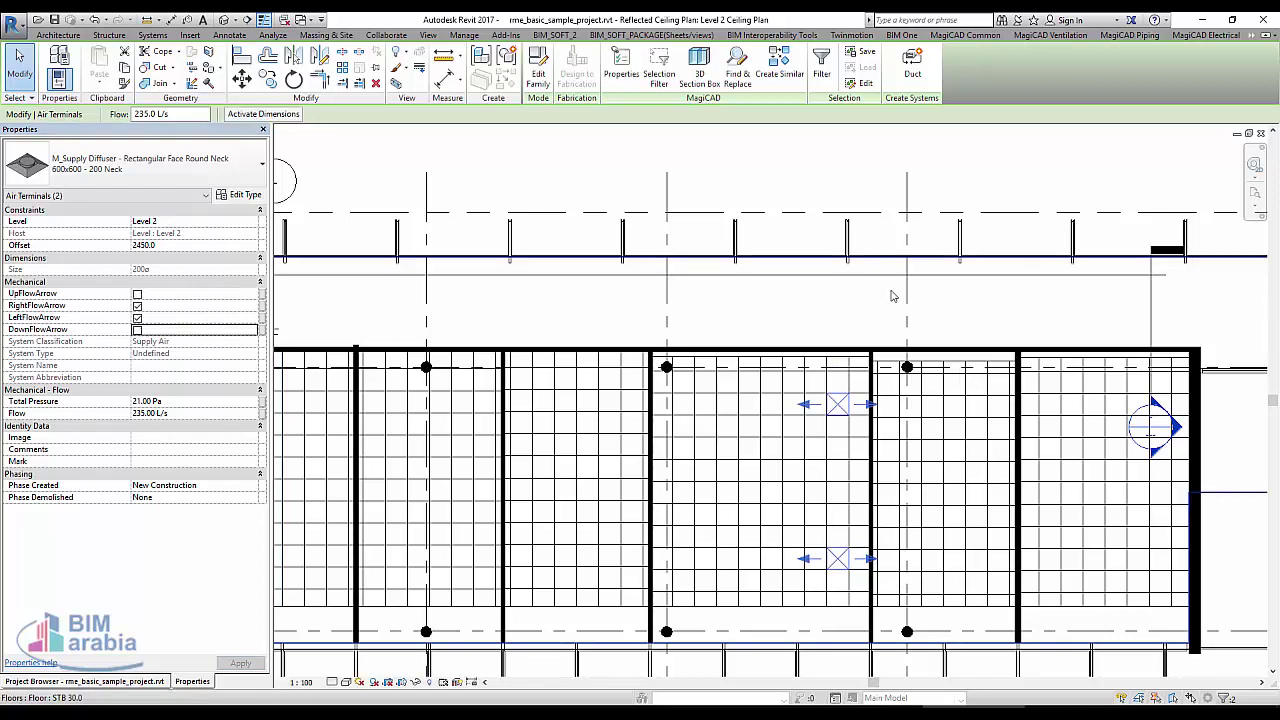
pyautogui.press('Escape')
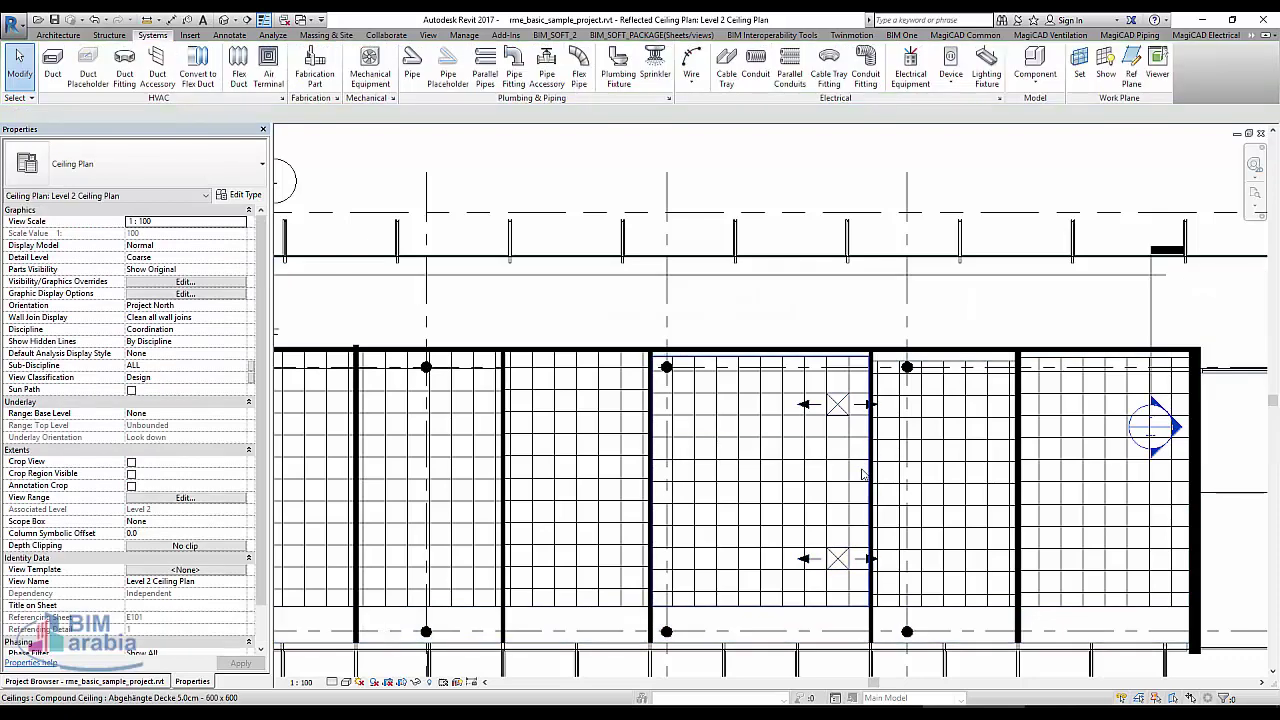
pyautogui.hotkey('ctrl', 'z')
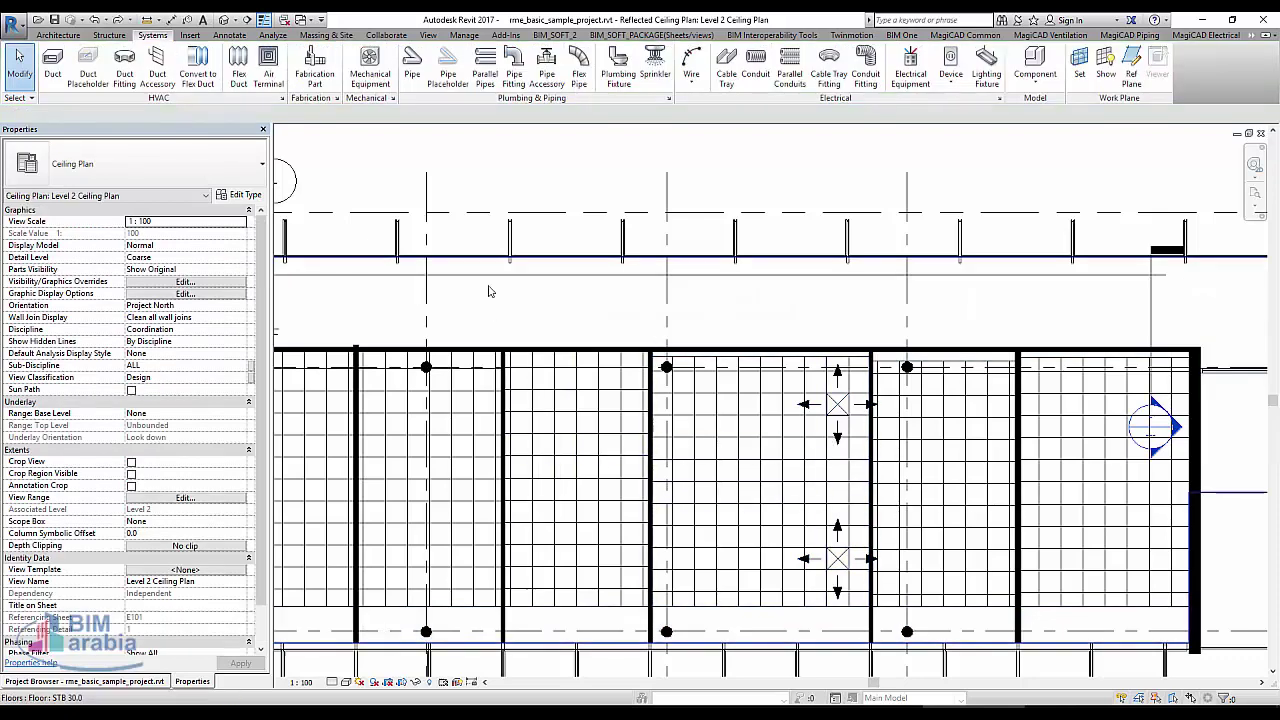
# - Place two M_Return Grille - Rectangular - Hosted Standard grilles on the ceiling face beside the diffusers
pyautogui.click(268, 72)
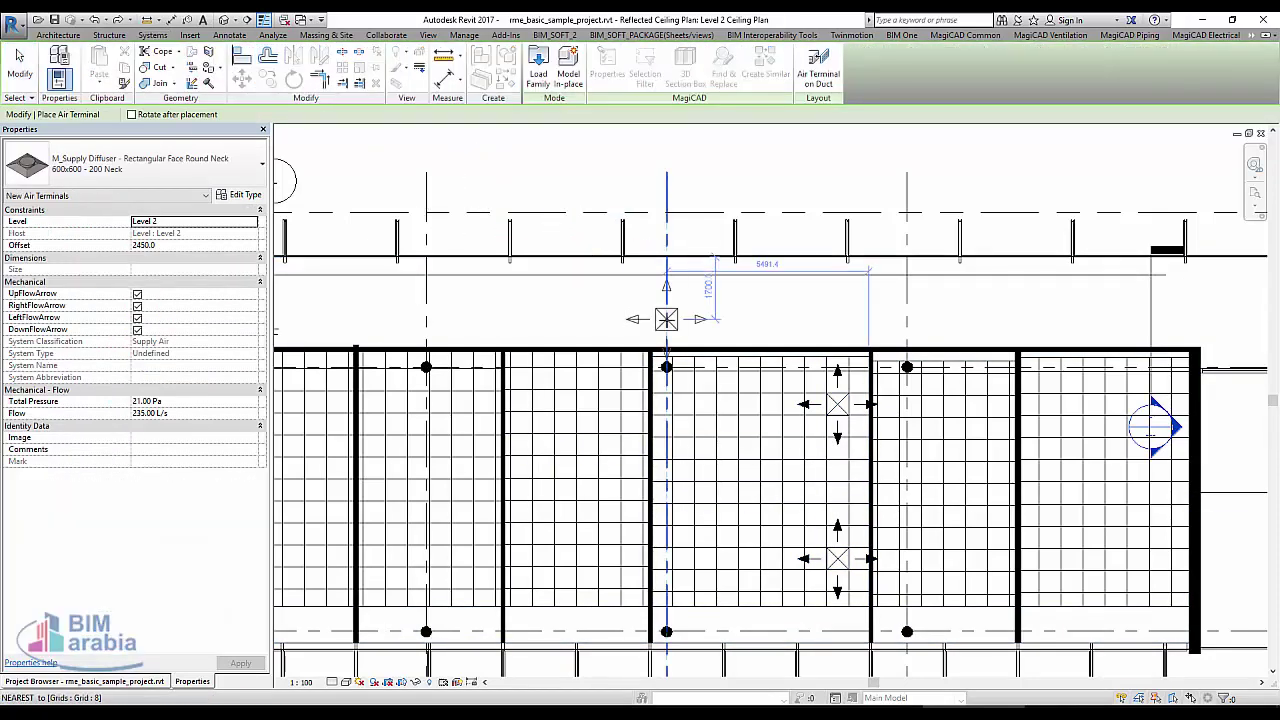
pyautogui.click(150, 165)
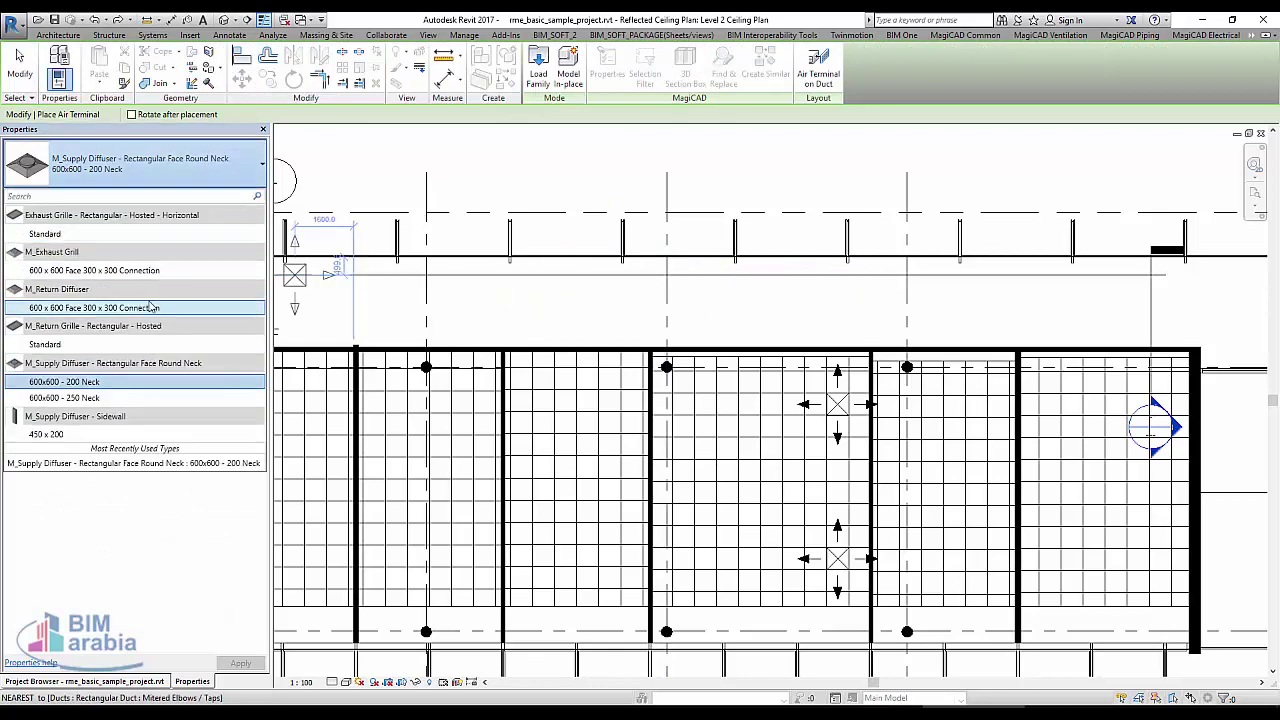
pyautogui.click(160, 344)
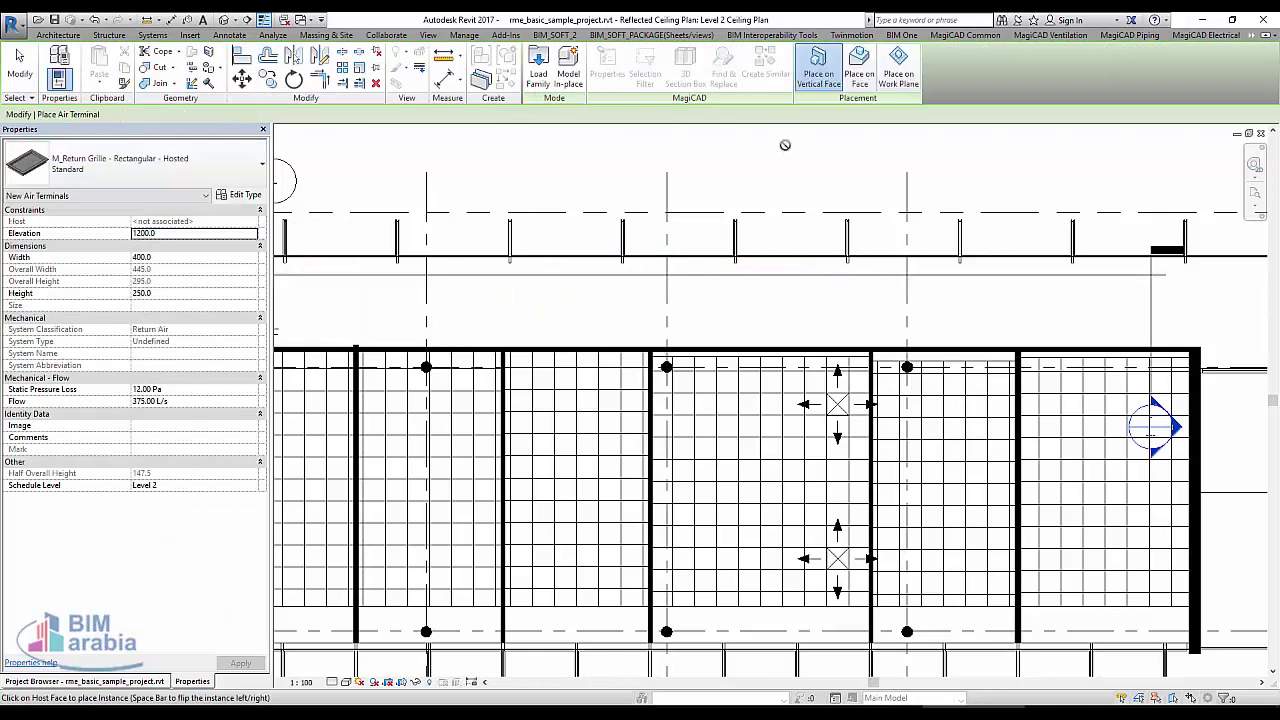
pyautogui.click(864, 62)
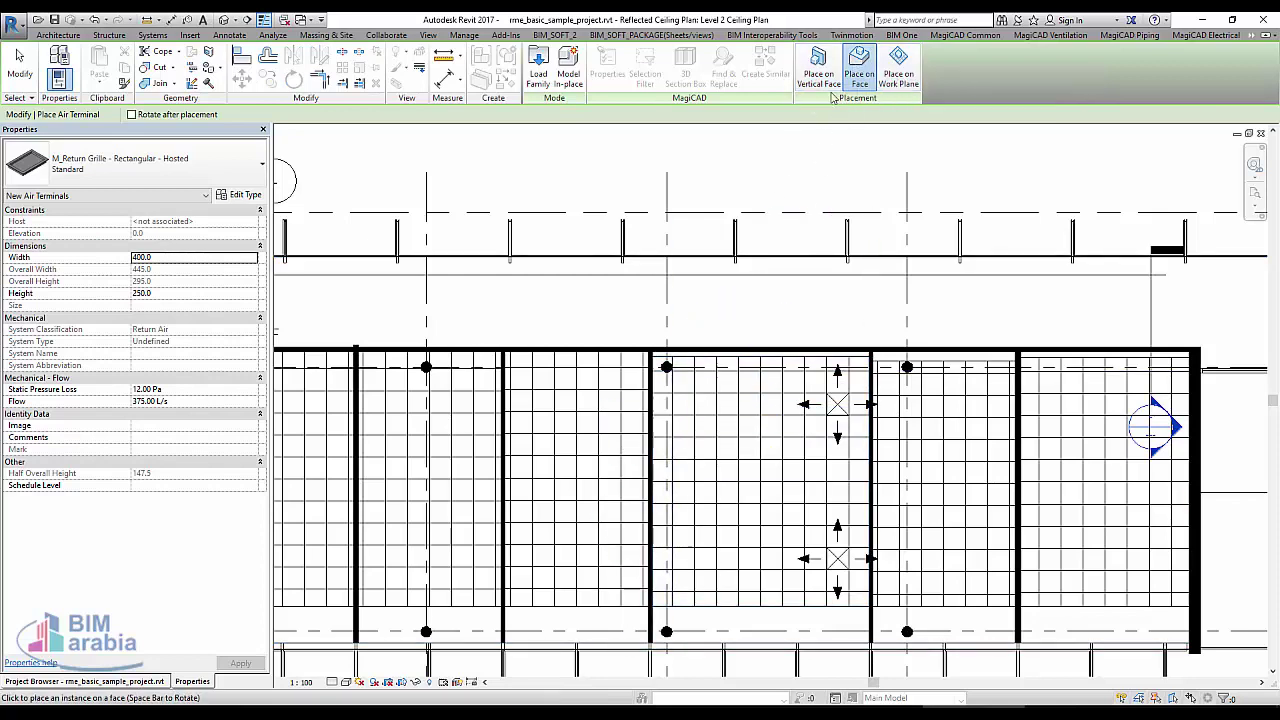
pyautogui.scroll(3, 752, 384)
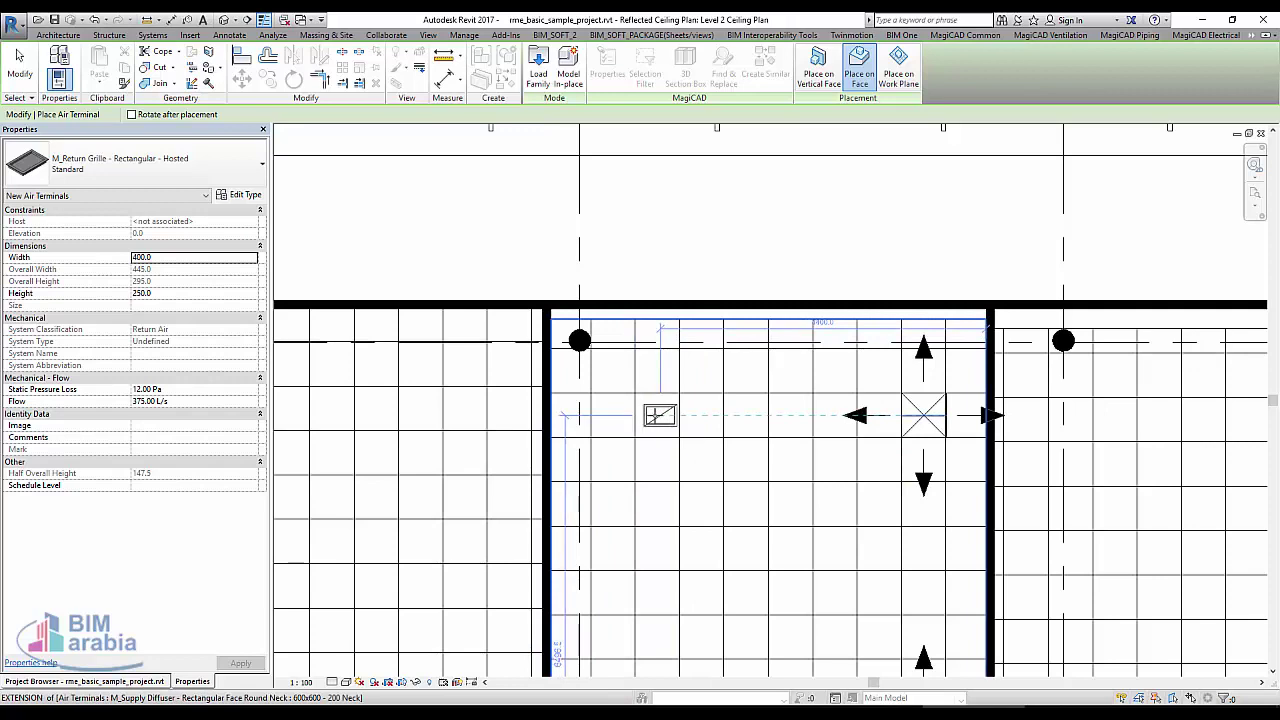
pyautogui.scroll(3, 652, 414)
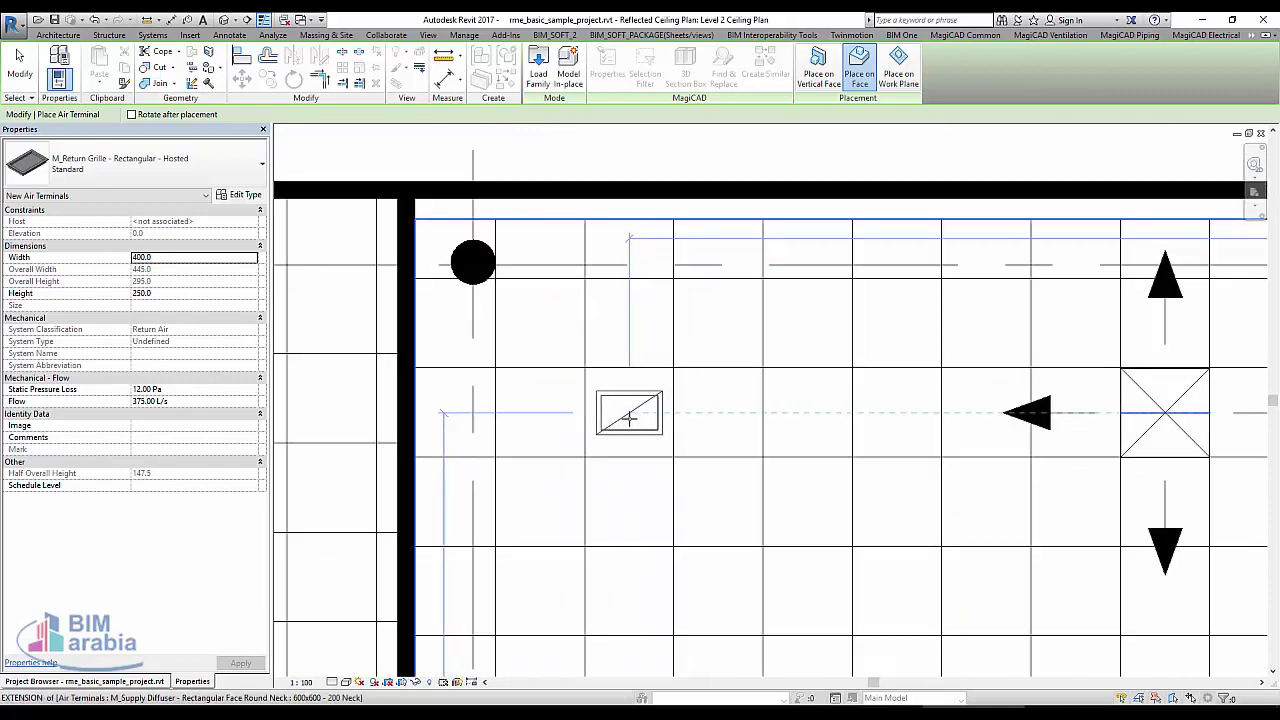
pyautogui.click(636, 418)
pyautogui.scroll(-3, 609, 337)
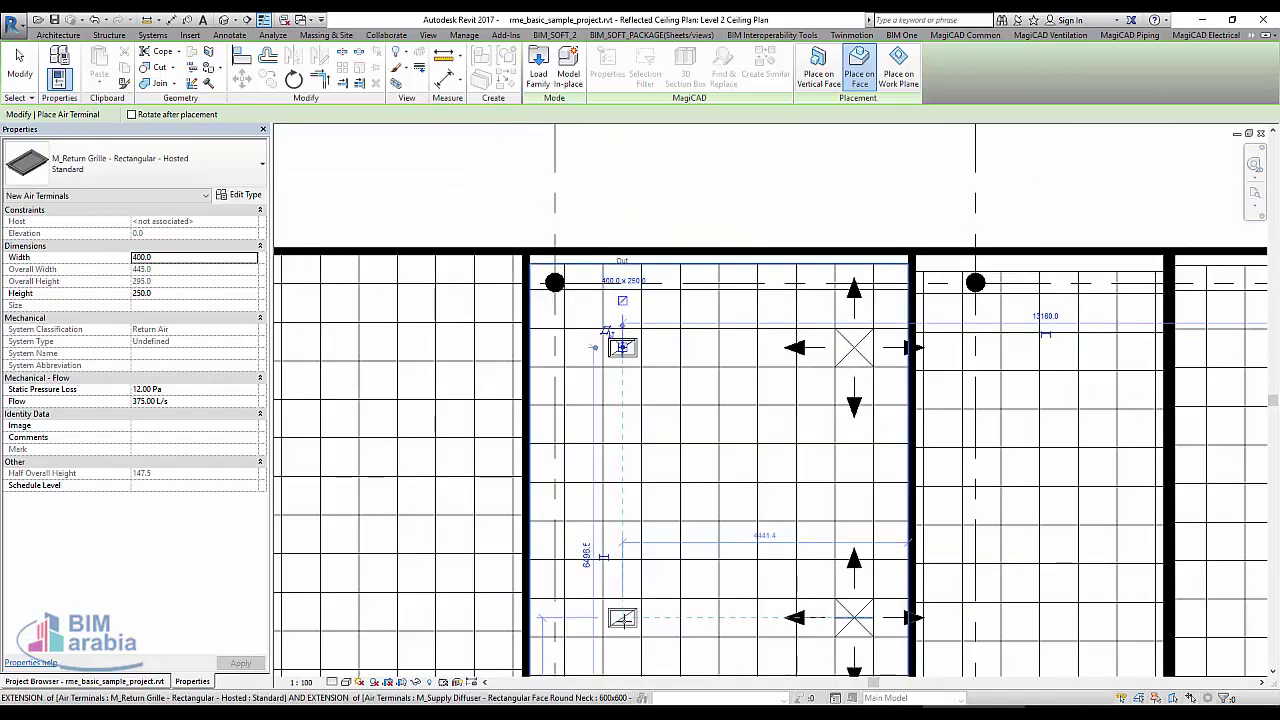
pyautogui.click(622, 618)
pyautogui.scroll(-2, 480, 490)
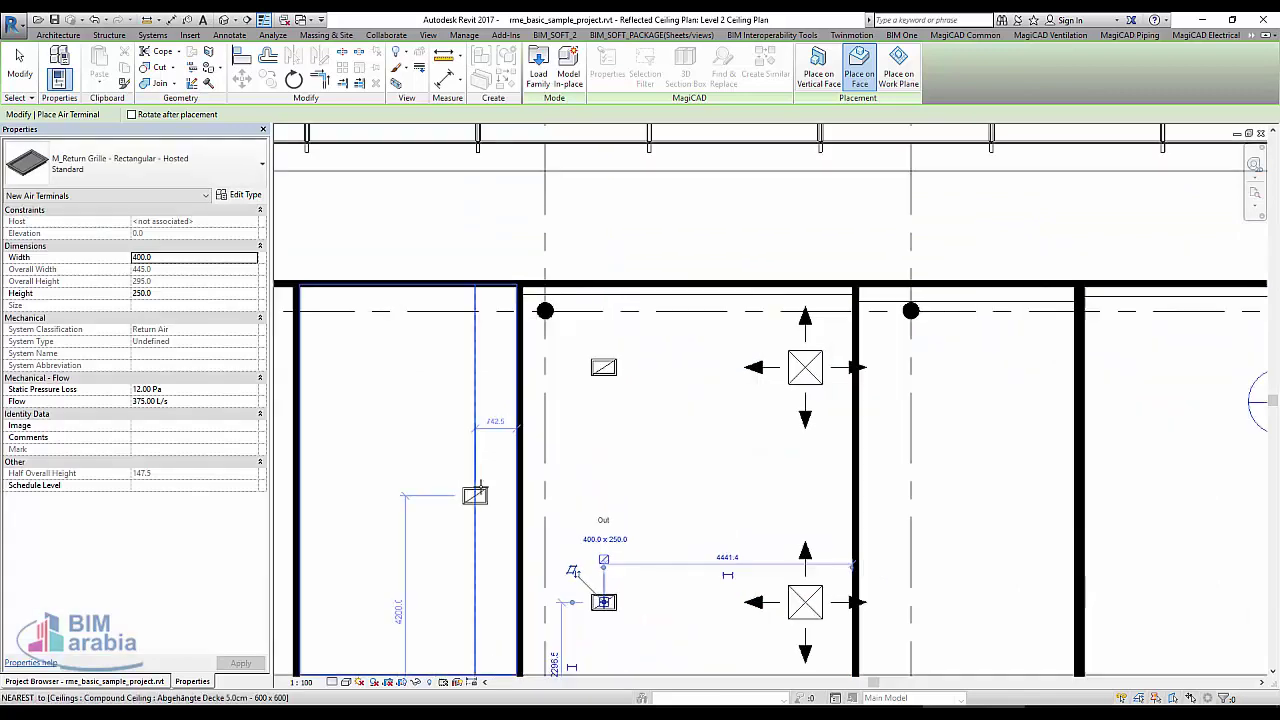
pyautogui.press('Escape')
pyautogui.press('Escape')
pyautogui.scroll(-2, 700, 385)
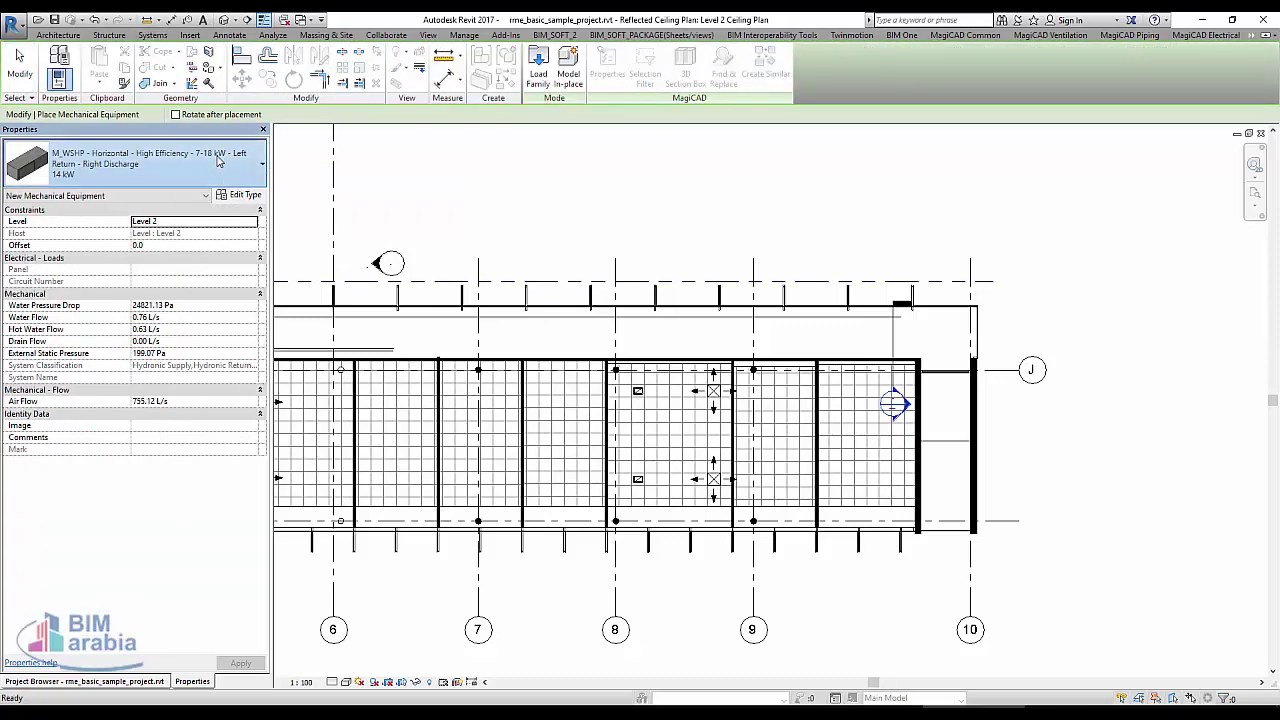
# - Place a rotated M_WSHP Horizontal 14 kW heat pump at 2600 offset above the diffuser room
pyautogui.click(218, 160)
pyautogui.click(218, 160)
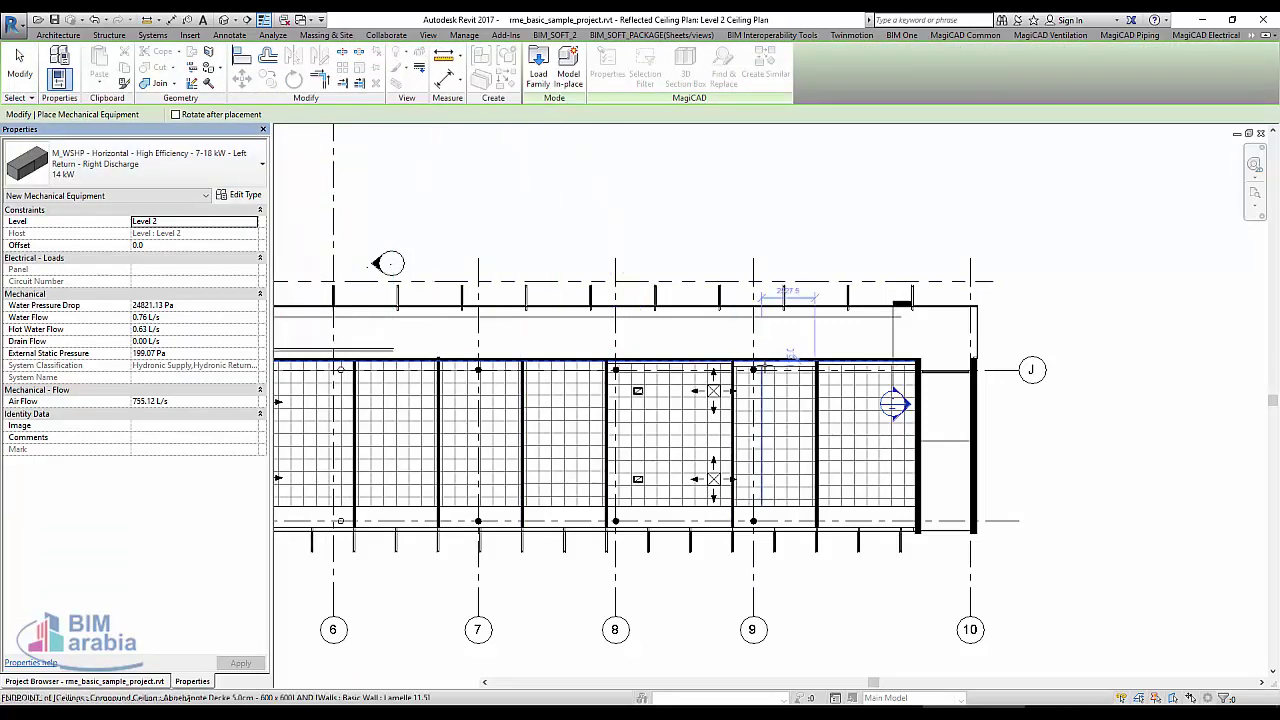
pyautogui.scroll(3, 745, 360)
pyautogui.click(223, 247)
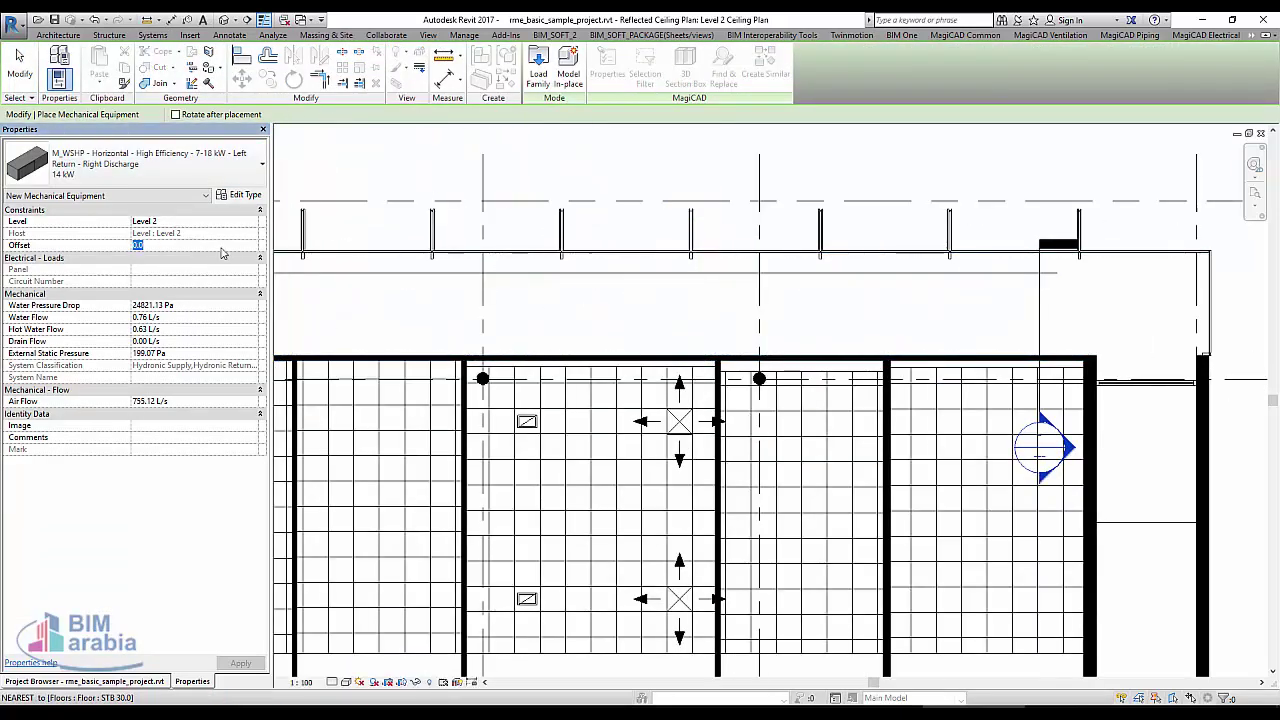
pyautogui.write('260')
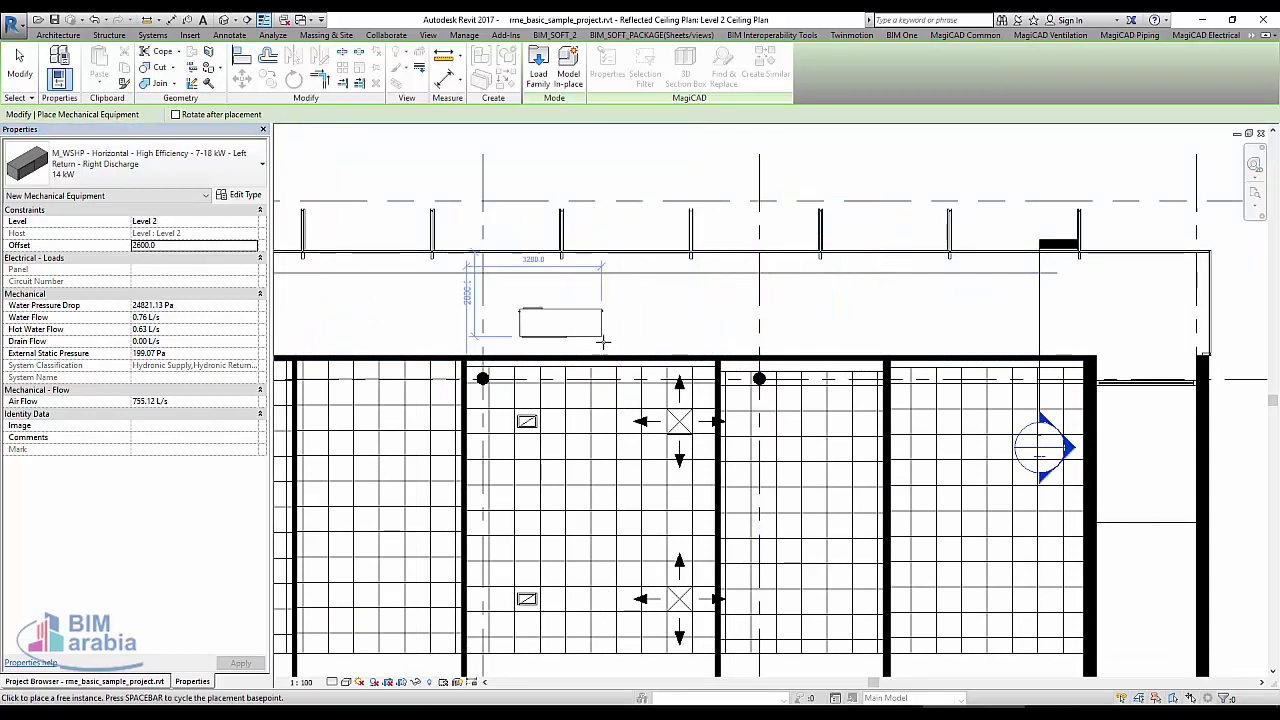
pyautogui.scroll(2, 600, 338)
pyautogui.press('space')
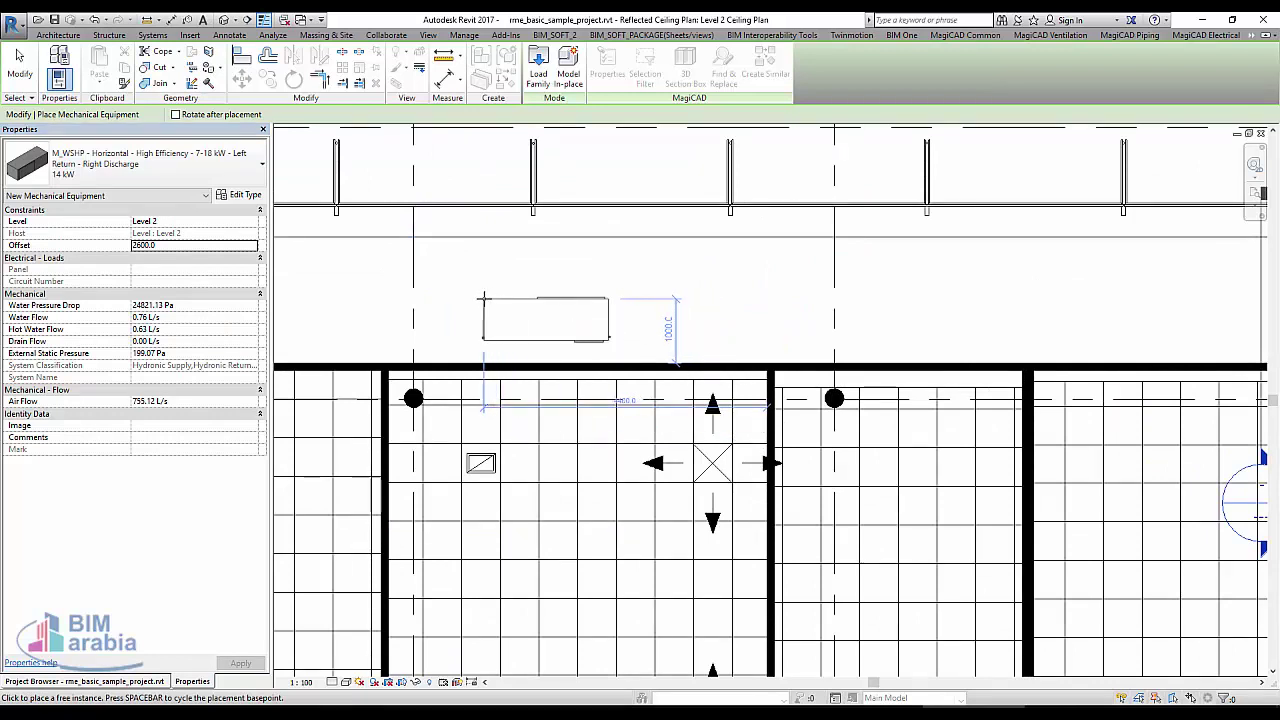
pyautogui.click(484, 299)
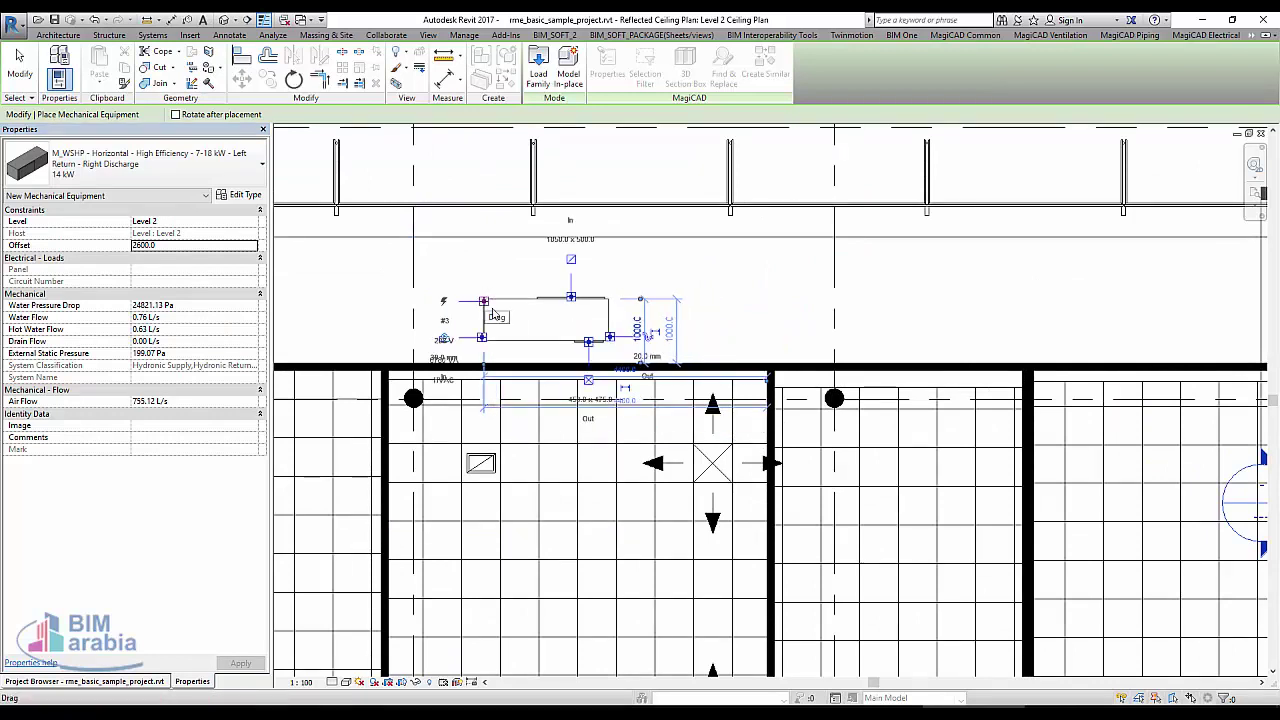
pyautogui.press('Escape')
pyautogui.press('Escape')
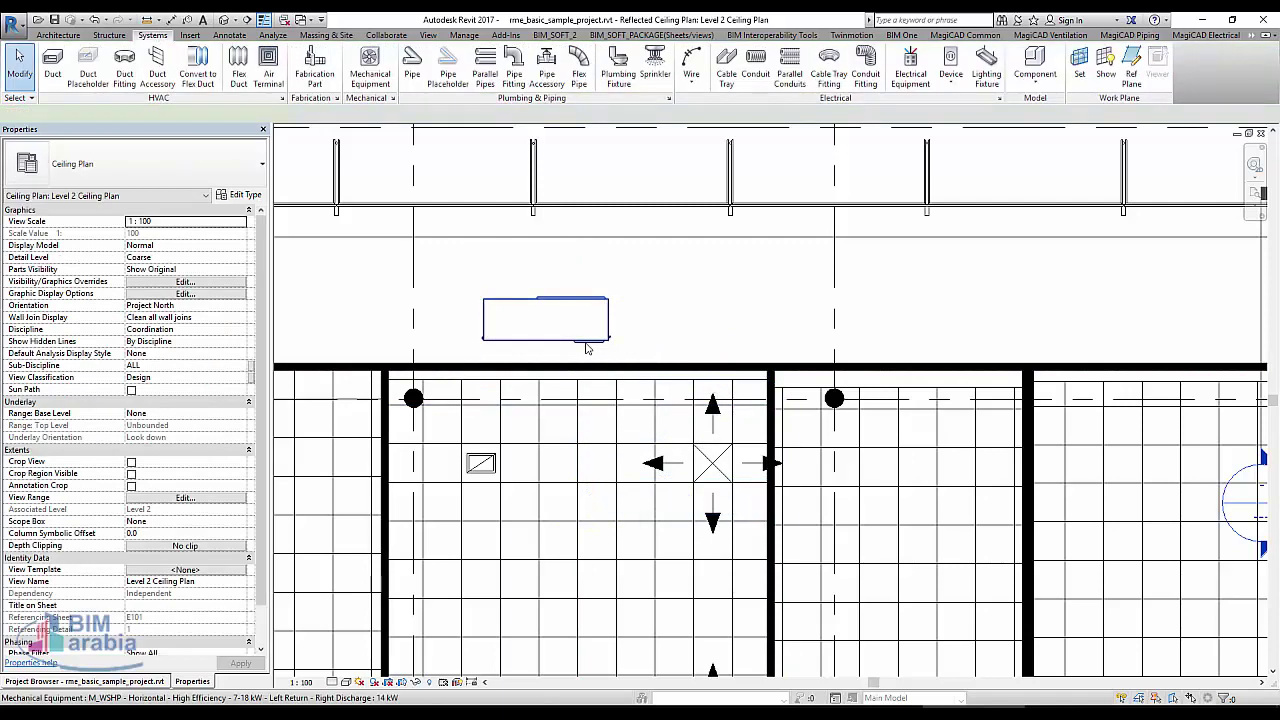
# - Change the placed heat pump's offset to 2800
pyautogui.click(587, 345)
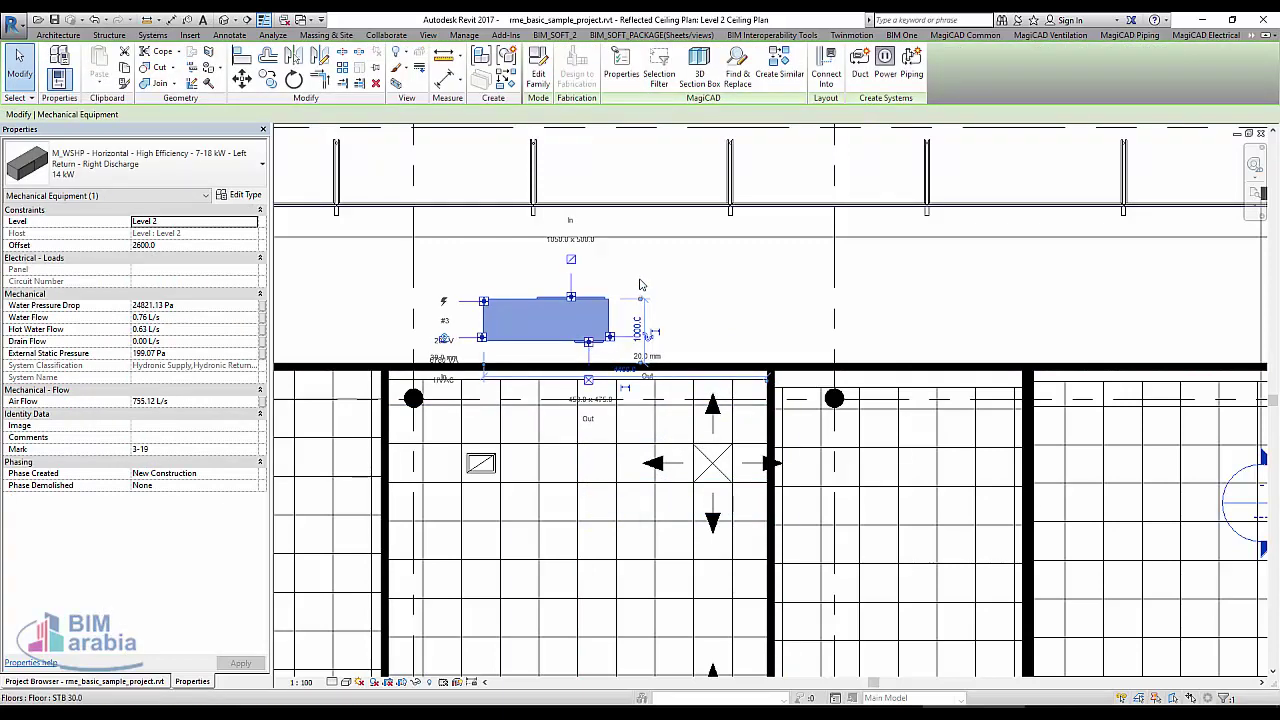
pyautogui.click(194, 247)
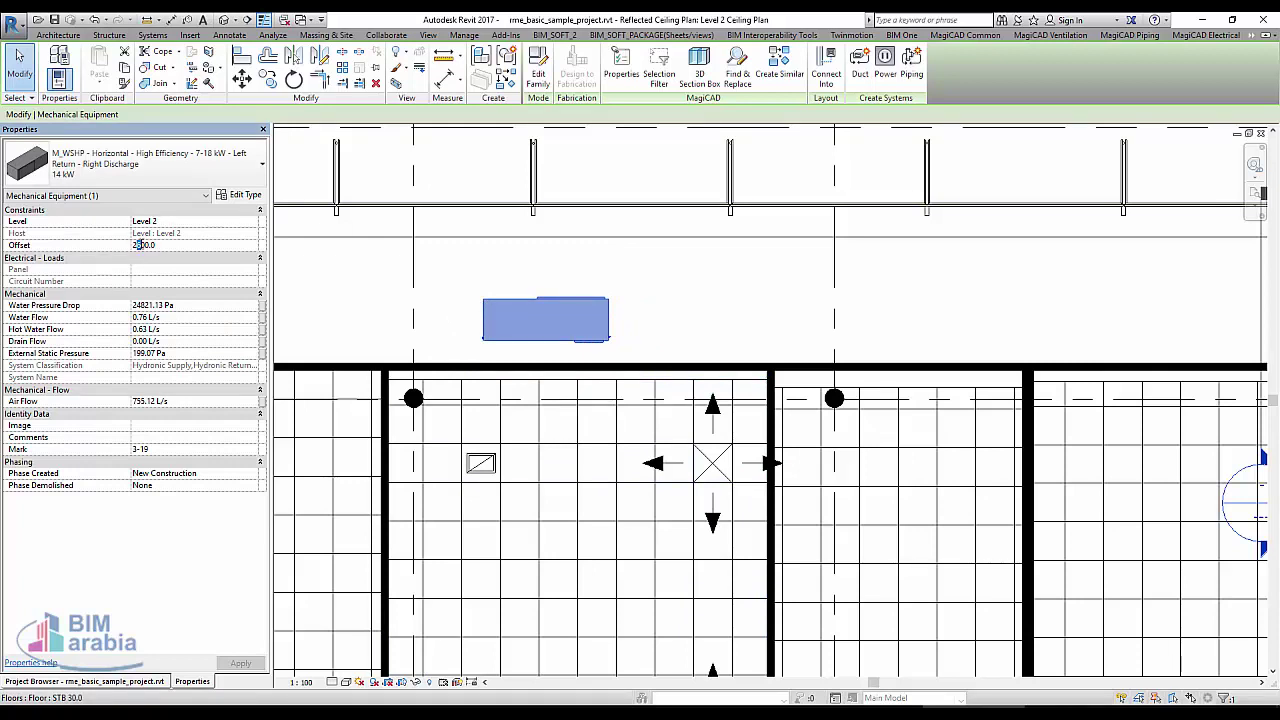
pyautogui.press('Return')
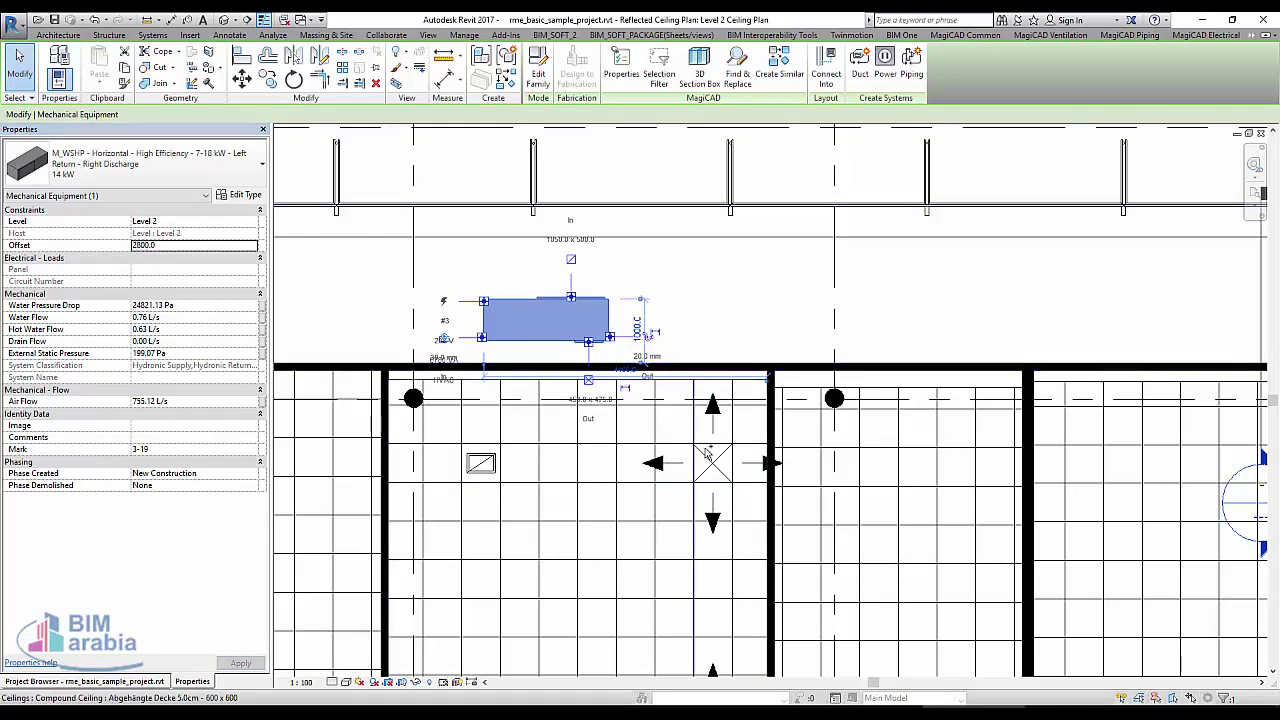
# - Select the heat pump and both diffusers and create Supply Air system Mechanical Supply Air 7
pyautogui.keyDown('ctrl'); pyautogui.click(712, 465); pyautogui.keyUp('ctrl')
pyautogui.keyDown('ctrl'); pyautogui.scroll(-3, 712, 470); pyautogui.keyUp('ctrl')
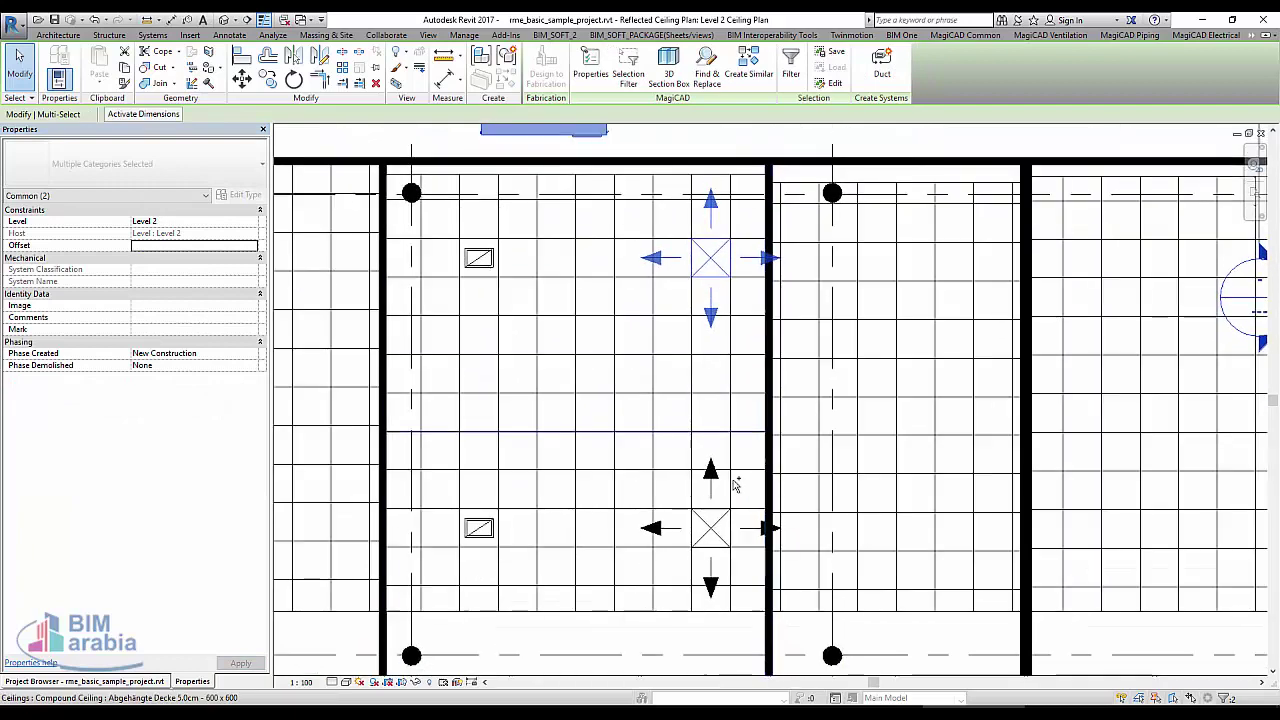
pyautogui.keyDown('ctrl'); pyautogui.click(712, 530); pyautogui.keyUp('ctrl')
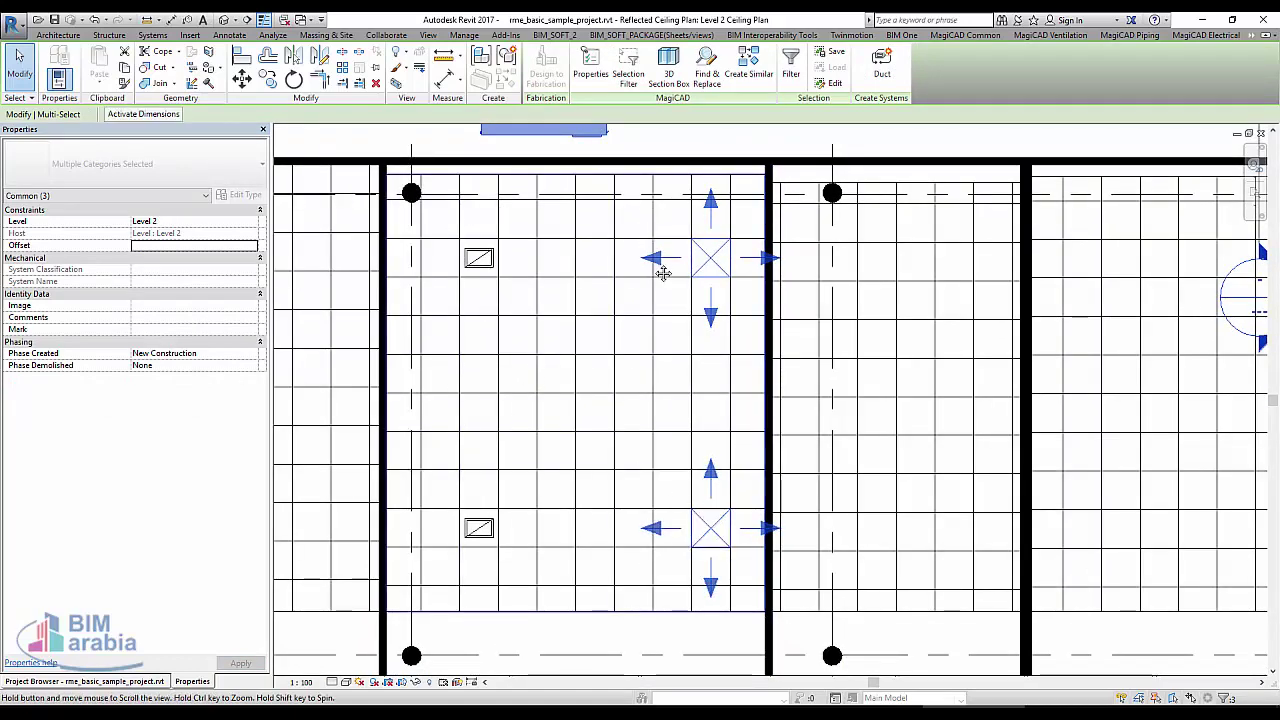
pyautogui.moveTo(642, 227); pyautogui.dragTo(687, 369, button='middle')
pyautogui.scroll(-2, 686, 266)
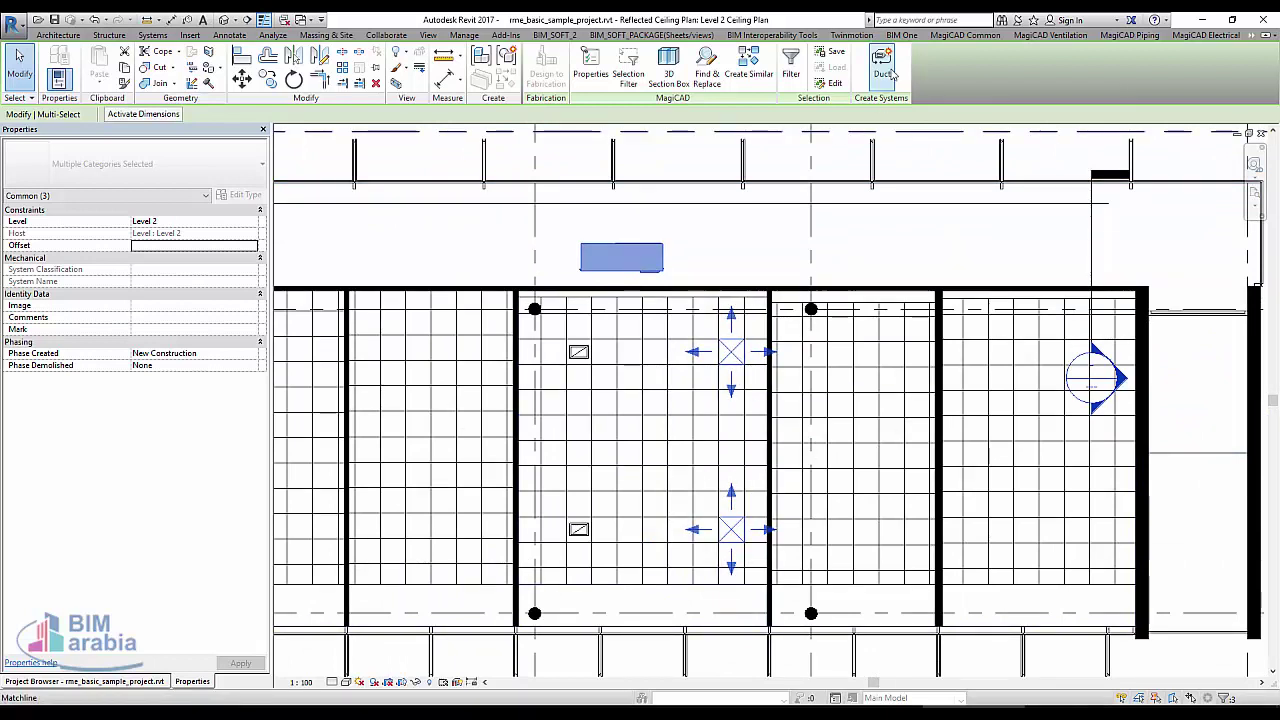
pyautogui.click(888, 72)
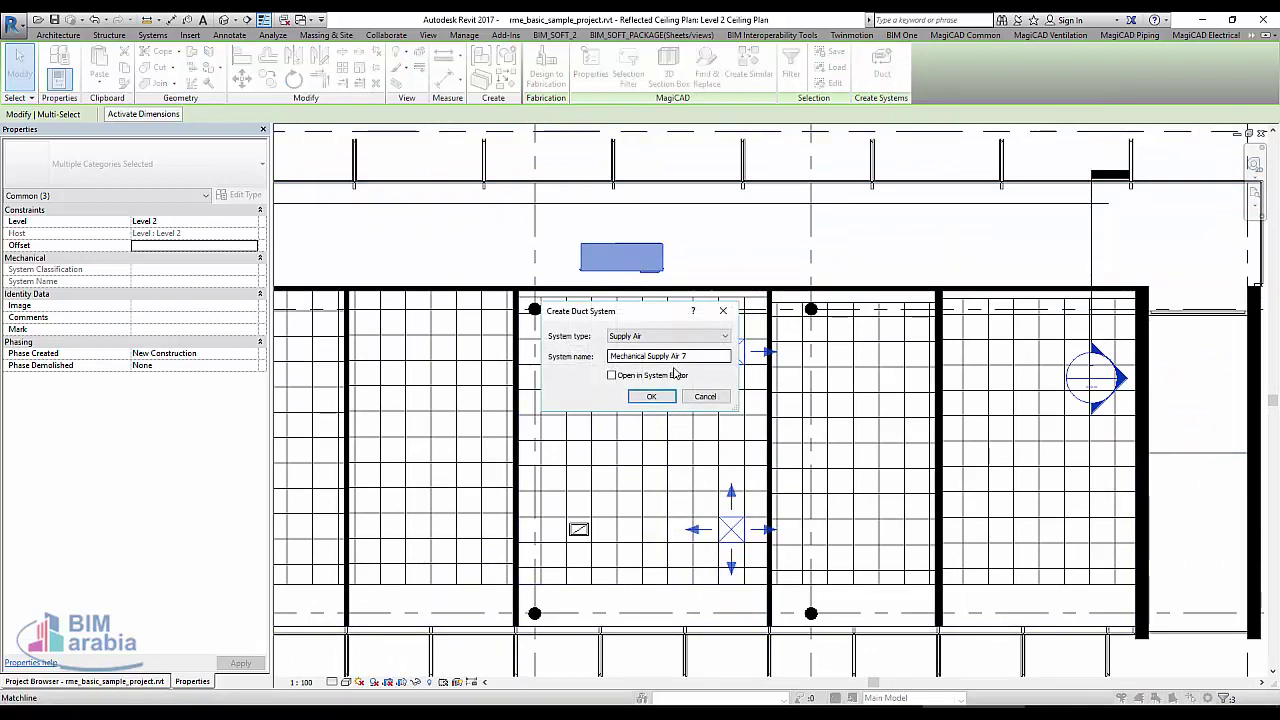
pyautogui.click(651, 396)
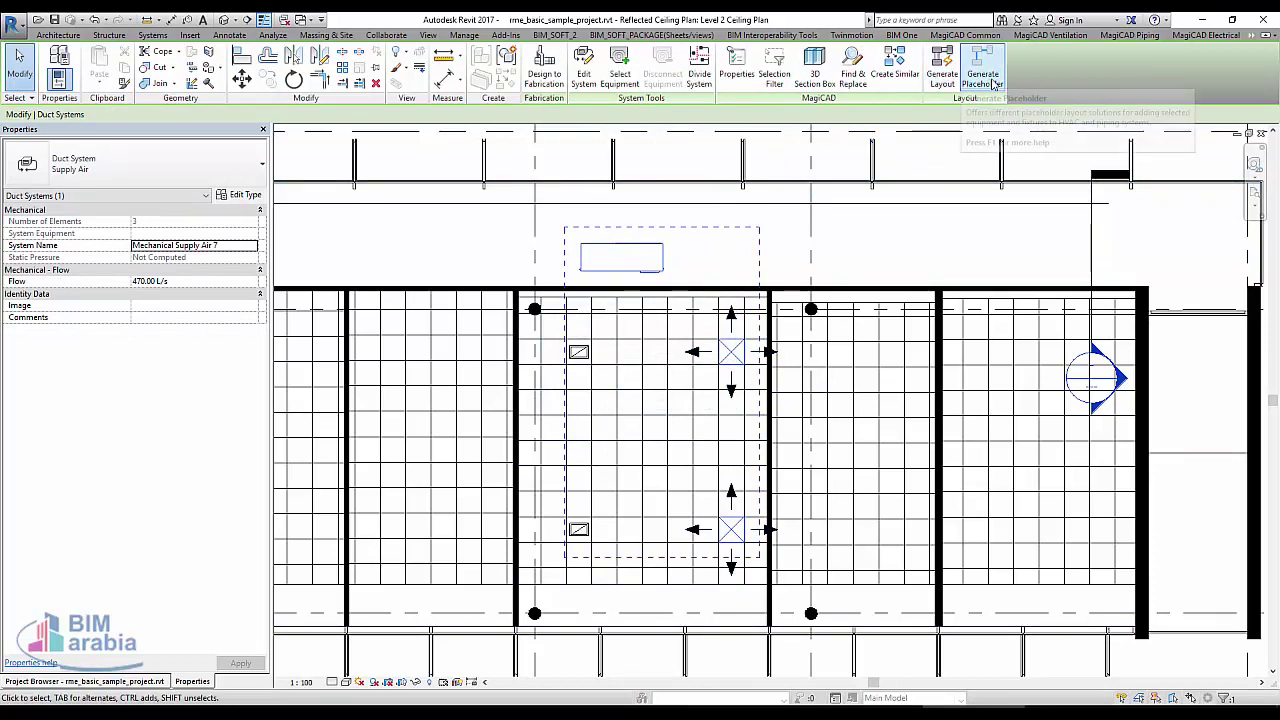
# - Generate the duct layout, choose Network solution 4 of 5, and bring up Duct Conversion Settings
pyautogui.click(940, 87)
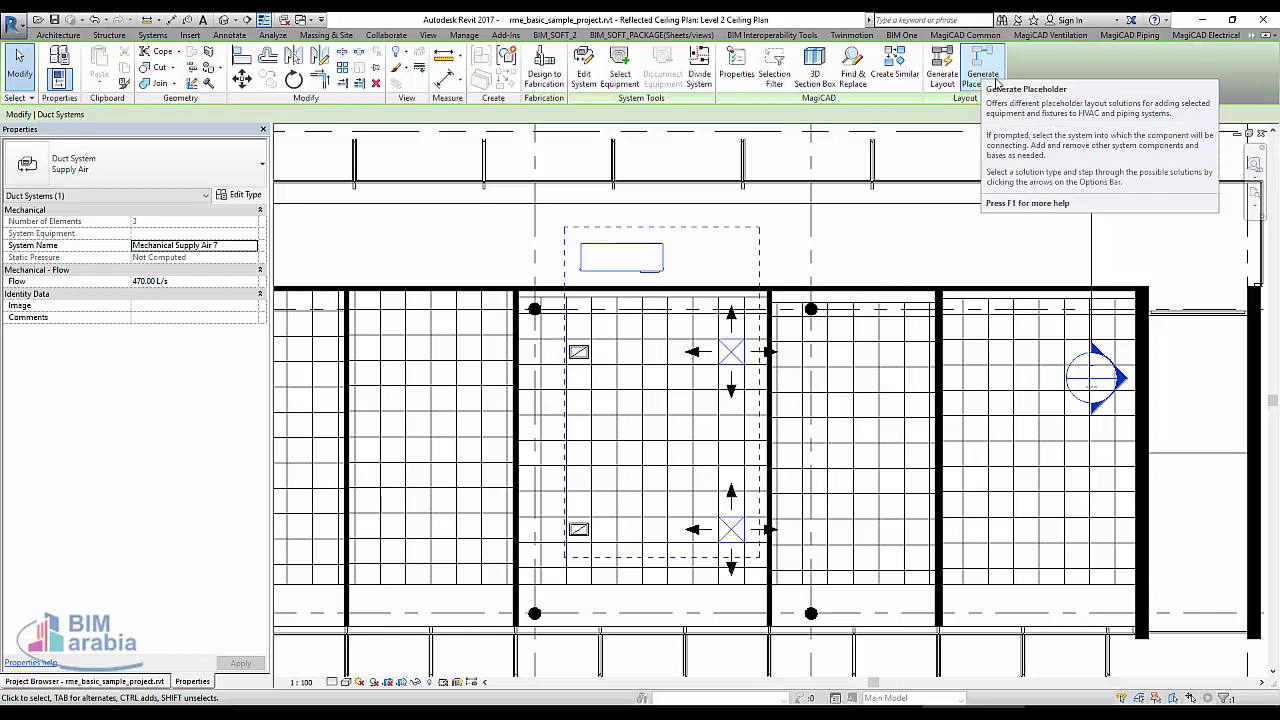
pyautogui.click(982, 70)
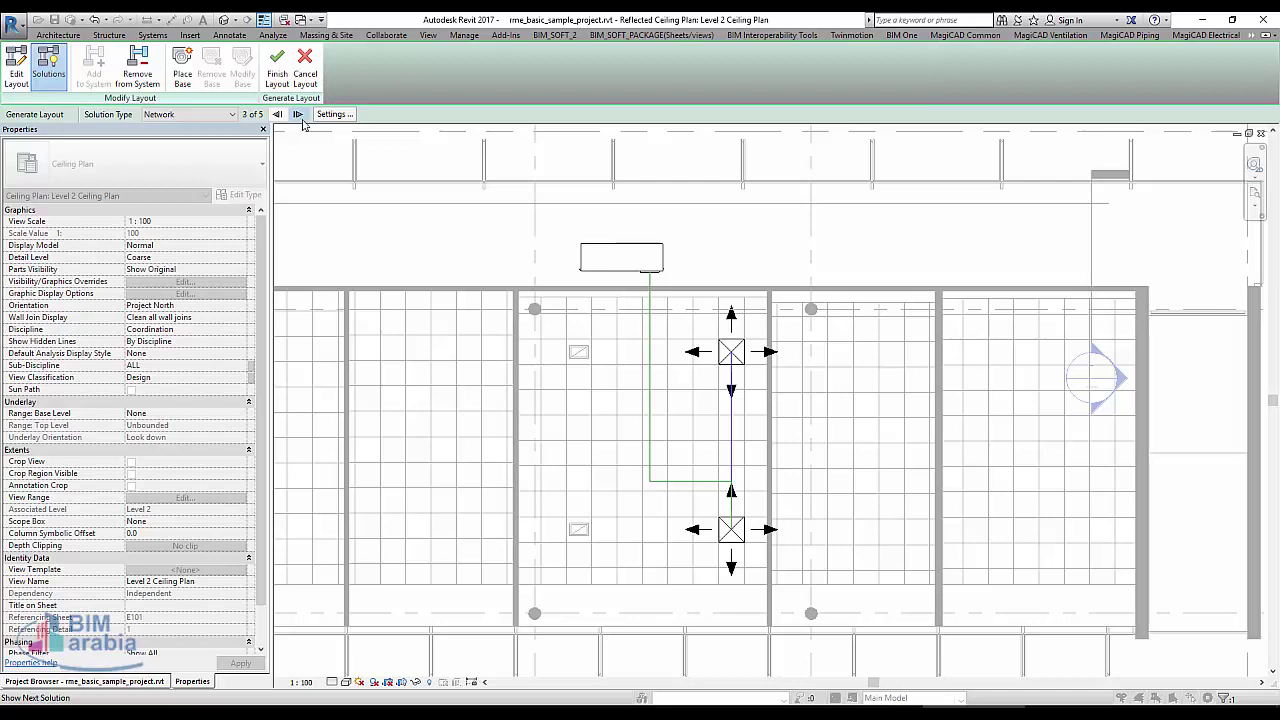
pyautogui.click(302, 119)
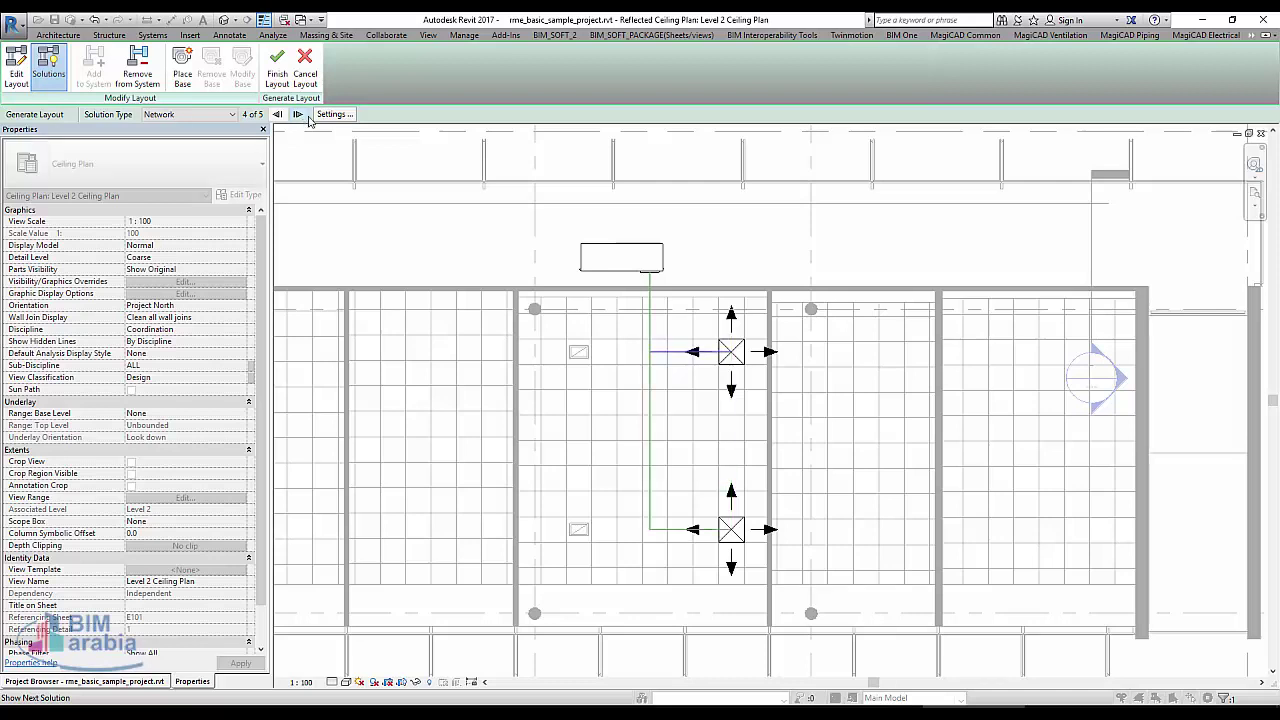
pyautogui.click(332, 115)
# - Set Main and Branch duct types to Rectangular Duct: Mitered Elbows / Tees and apply
pyautogui.click(806, 318)
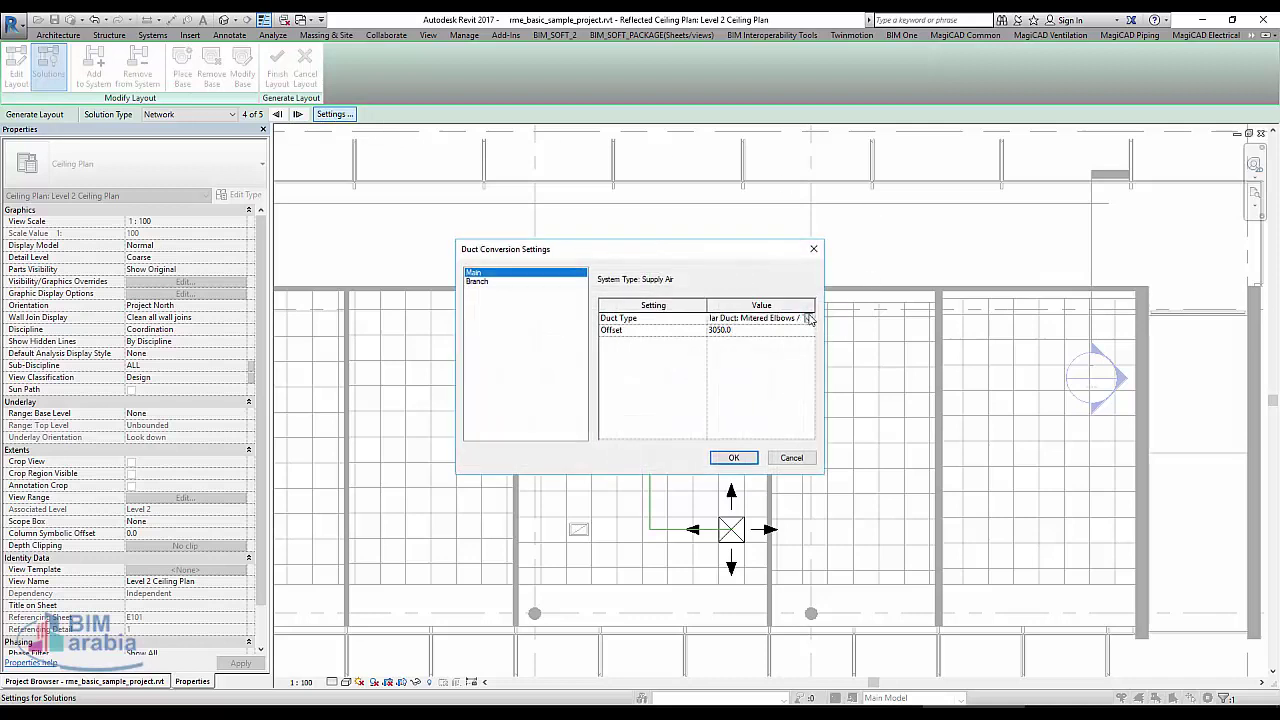
pyautogui.click(810, 318)
pyautogui.click(817, 330)
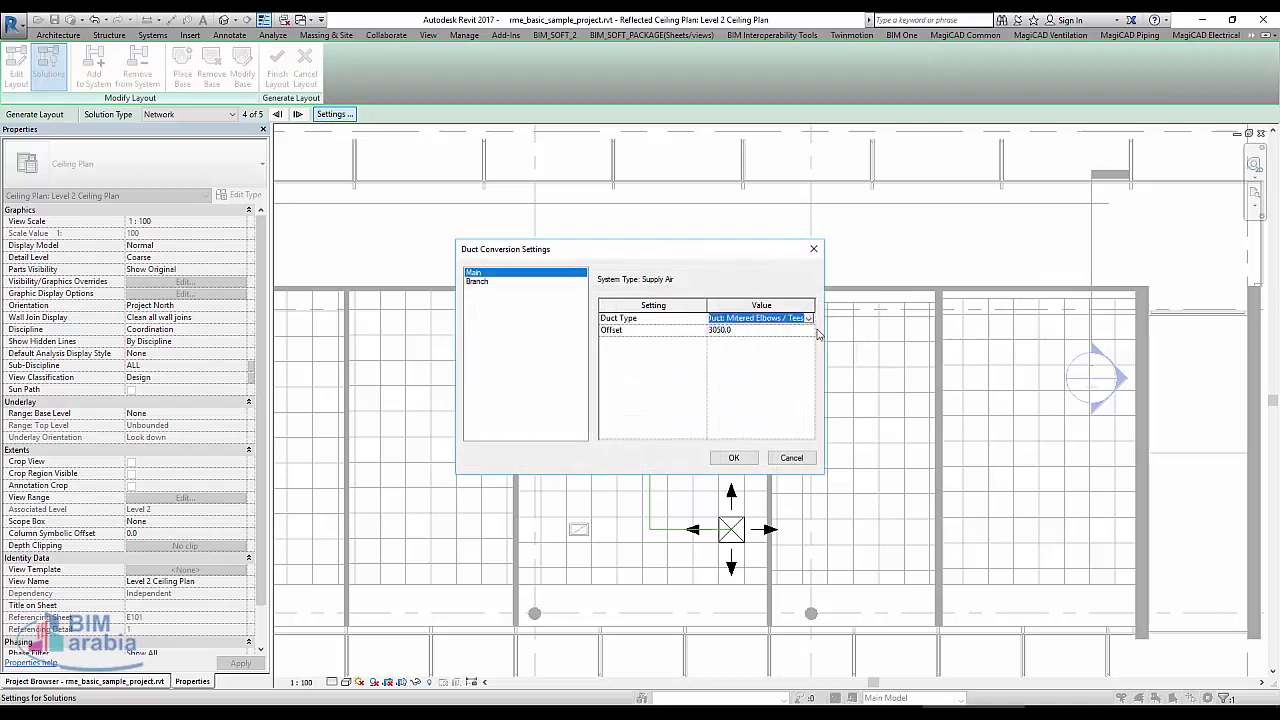
pyautogui.click(504, 283)
pyautogui.click(807, 318)
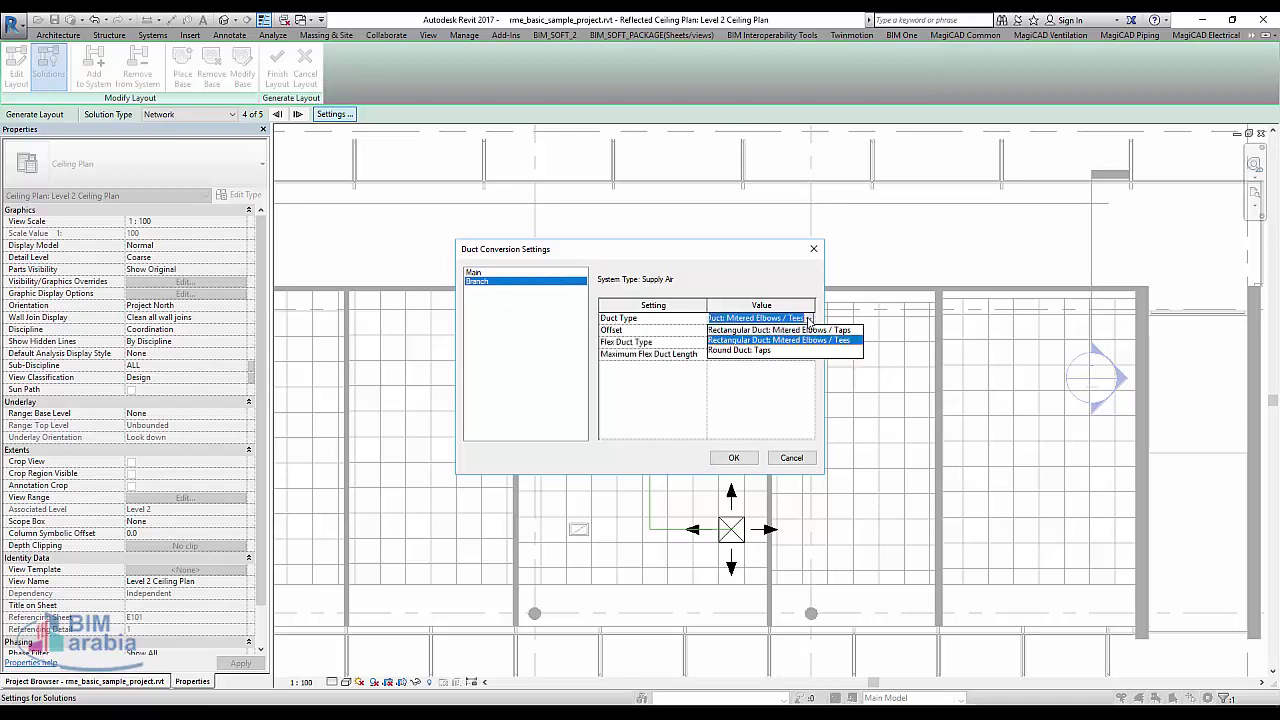
pyautogui.click(760, 340)
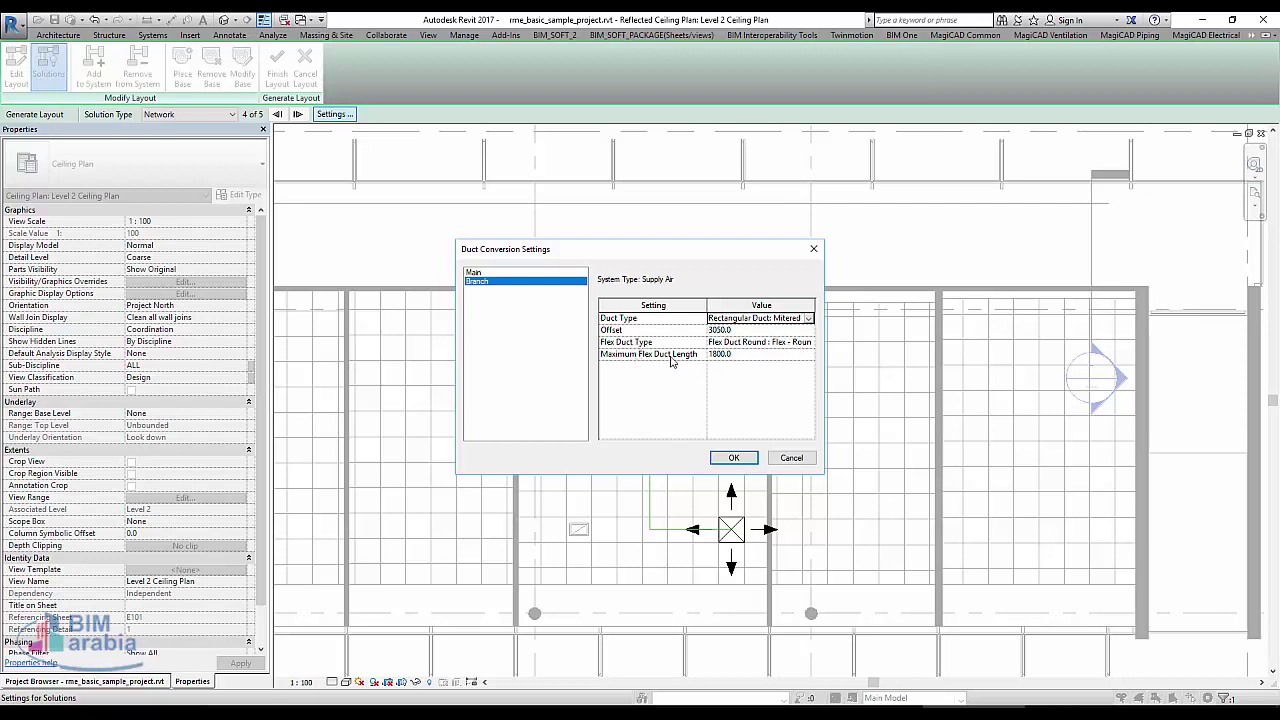
pyautogui.click(731, 458)
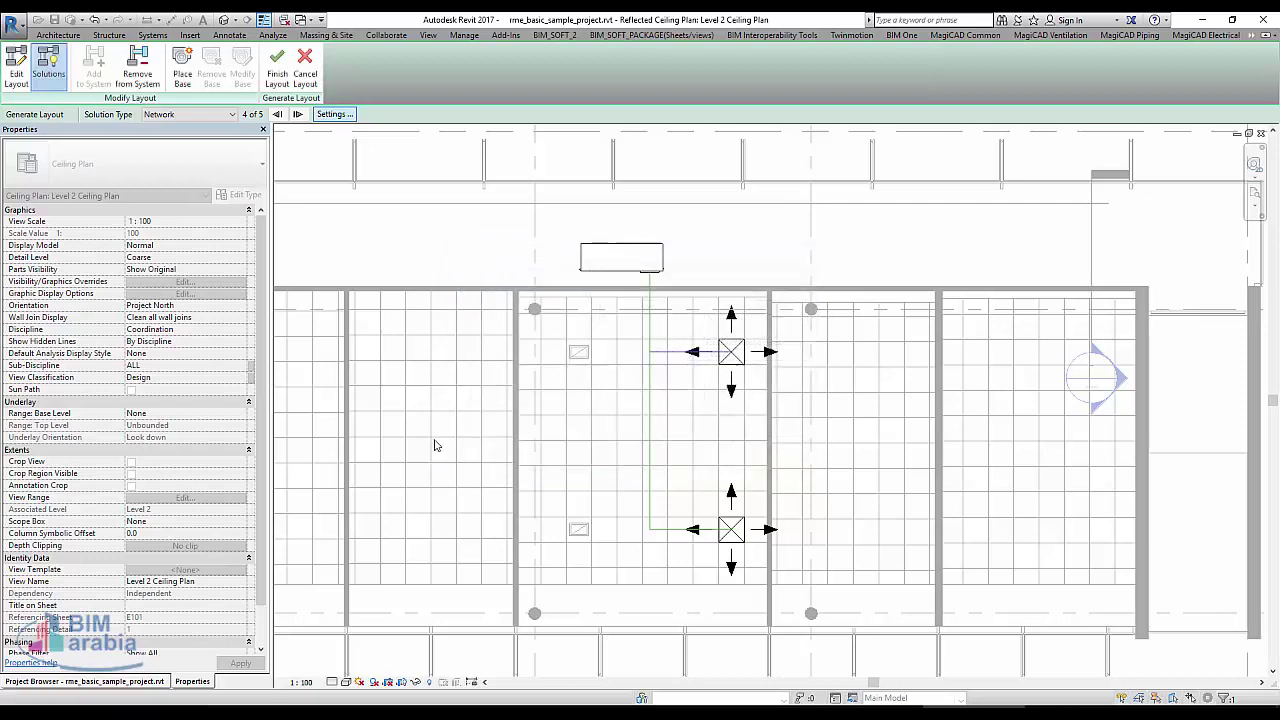
# - Convert the chosen route into ducts and set the ceiling plan to Fine detail
pyautogui.click(270, 70)
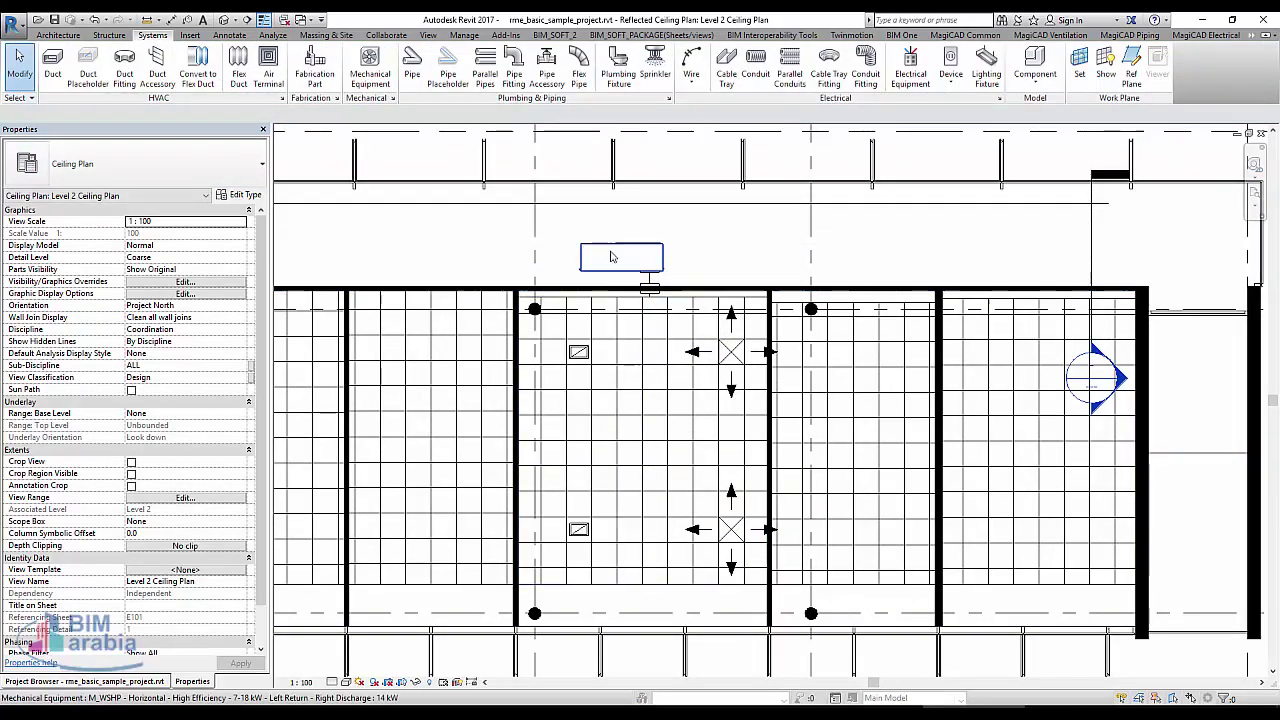
pyautogui.click(345, 681)
pyautogui.click(345, 663)
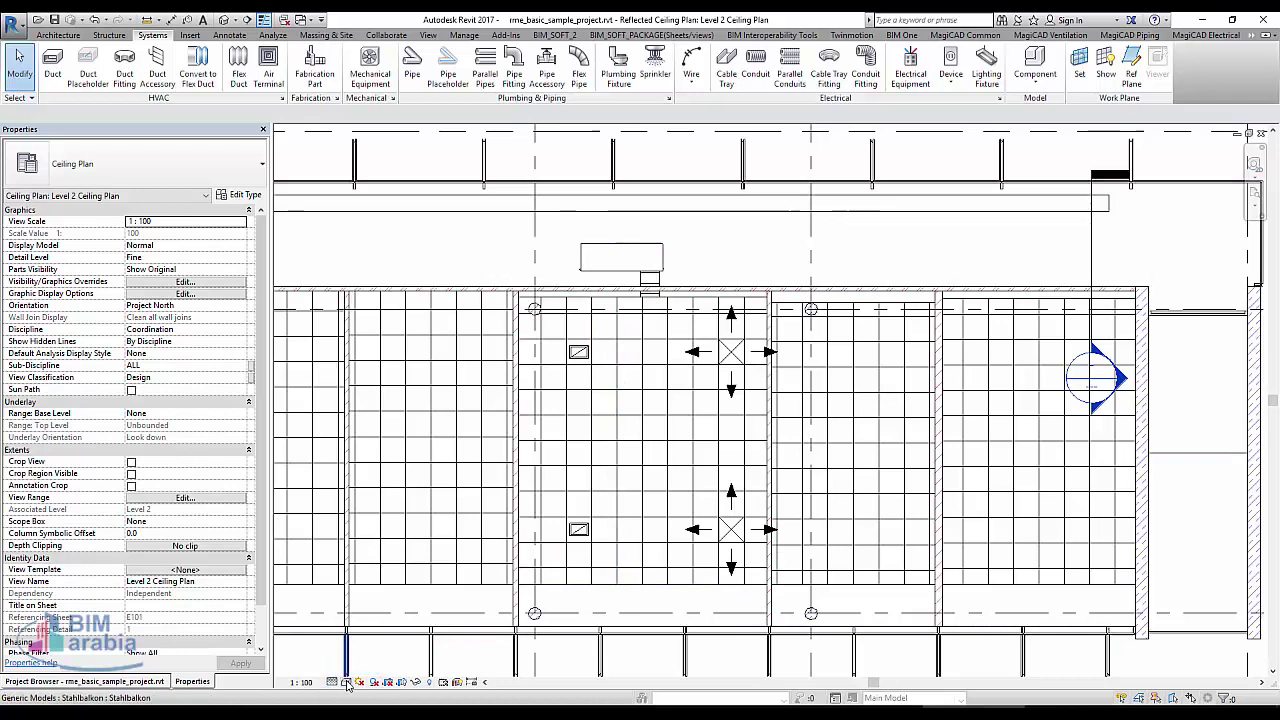
# - Switch the plan to Hidden Line style and select the whole supply duct network
pyautogui.click(347, 682)
pyautogui.click(400, 600)
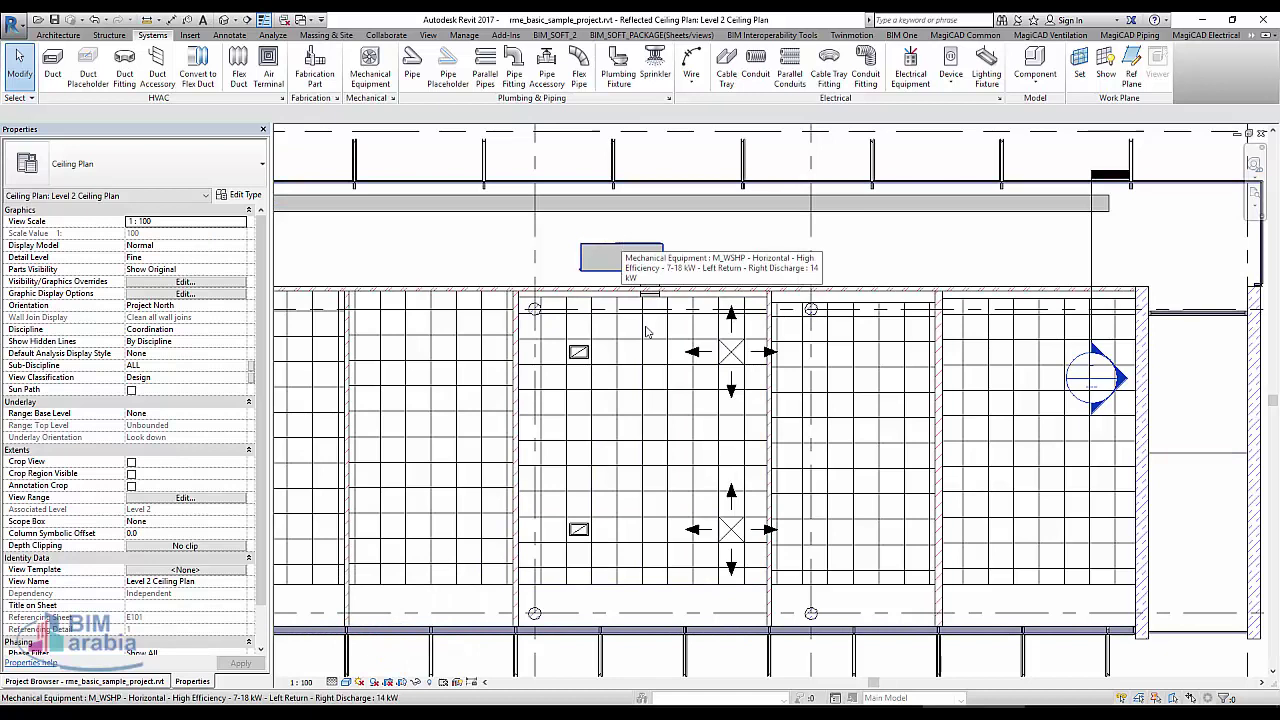
pyautogui.click(347, 682)
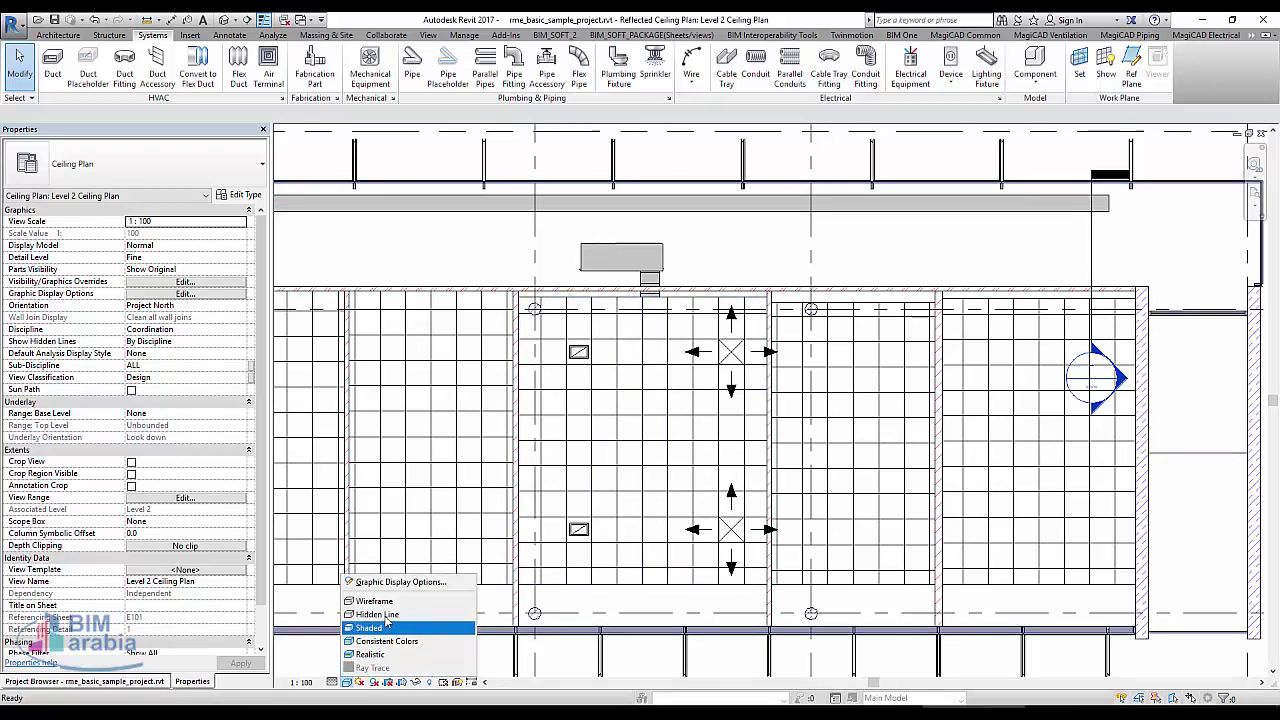
pyautogui.click(378, 614)
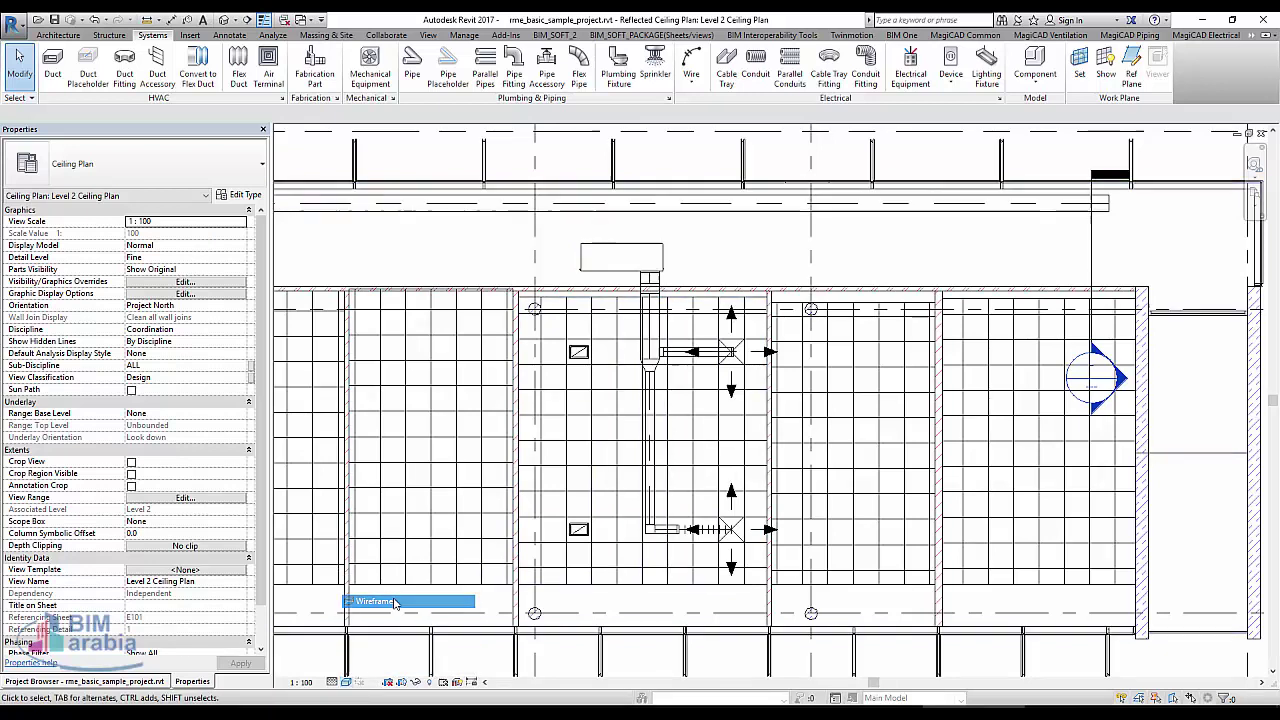
pyautogui.press('Tab')
pyautogui.press('Tab')
pyautogui.click(660, 258)
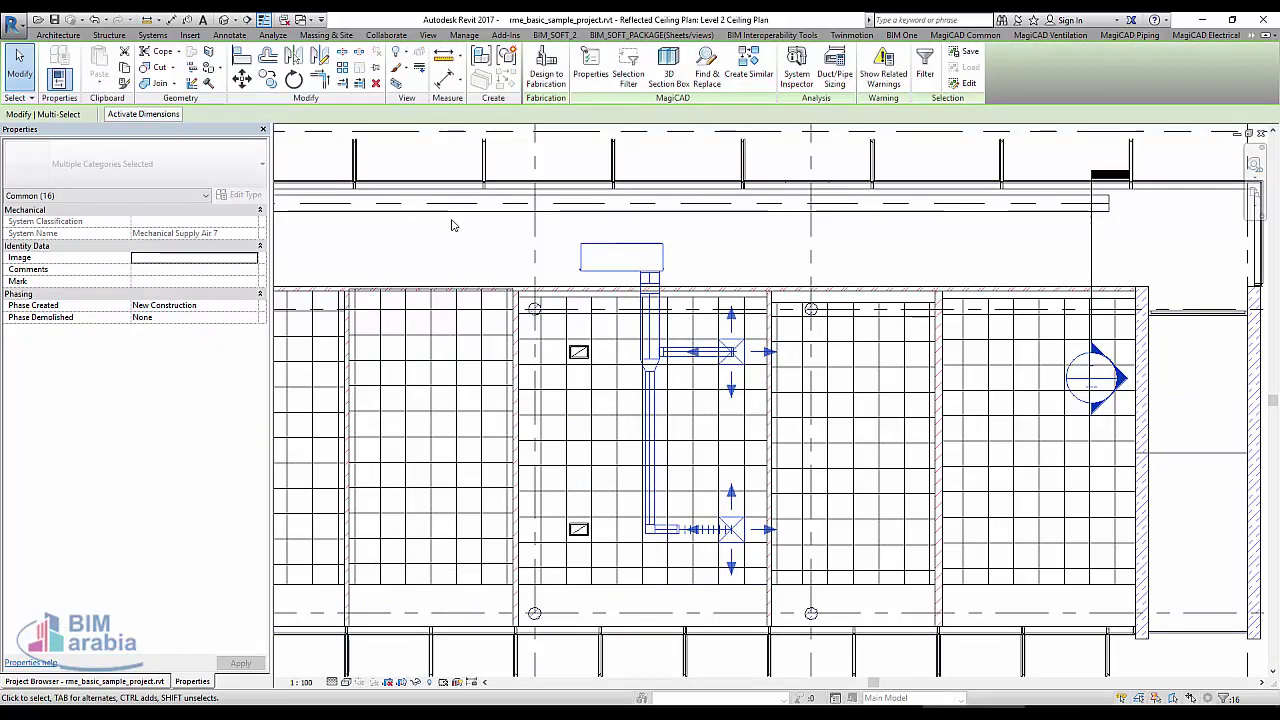
# - Isolate the duct network in a section-boxed 3D view, orbited to a side angle
pyautogui.click(396, 84)
pyautogui.moveTo(680, 485)
pyautogui.keyDown('shift'); pyautogui.mouseDown(button='middle')
pyautogui.moveTo(567, 507)
pyautogui.moveTo(623, 531)
pyautogui.mouseUp(button='middle'); pyautogui.keyUp('shift')
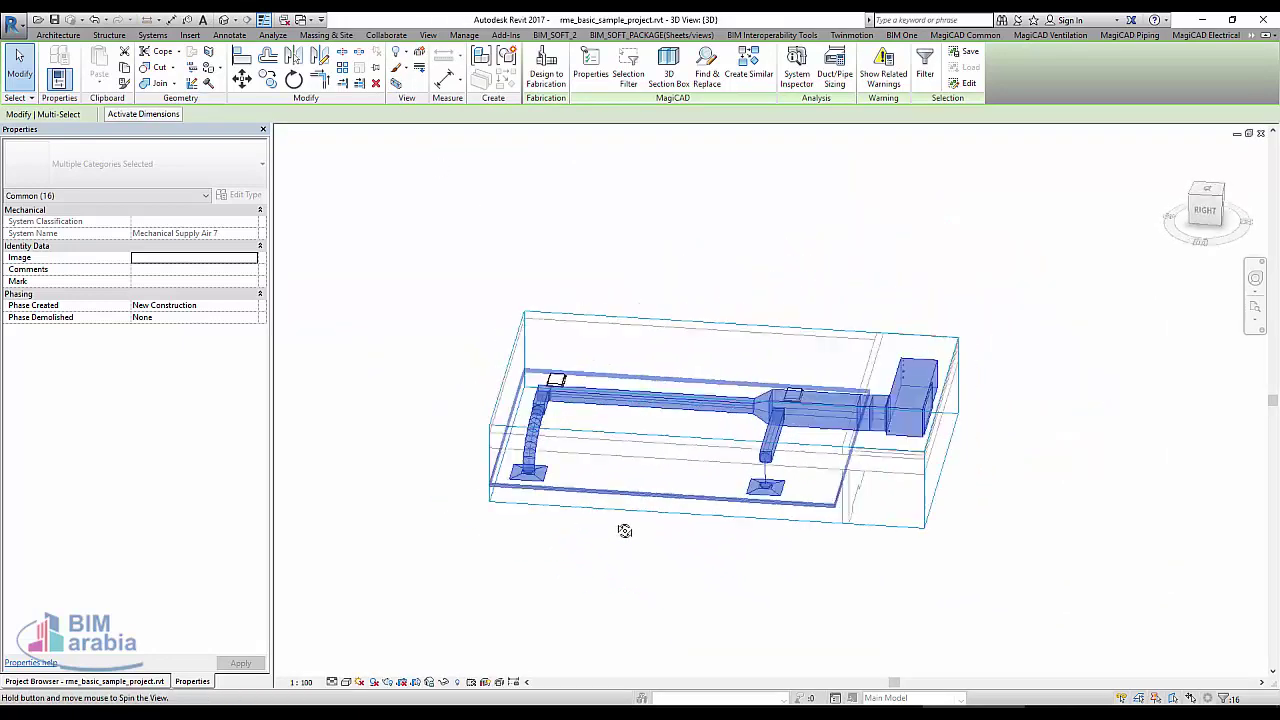
pyautogui.press('Escape')
pyautogui.scroll(4, 780, 395)
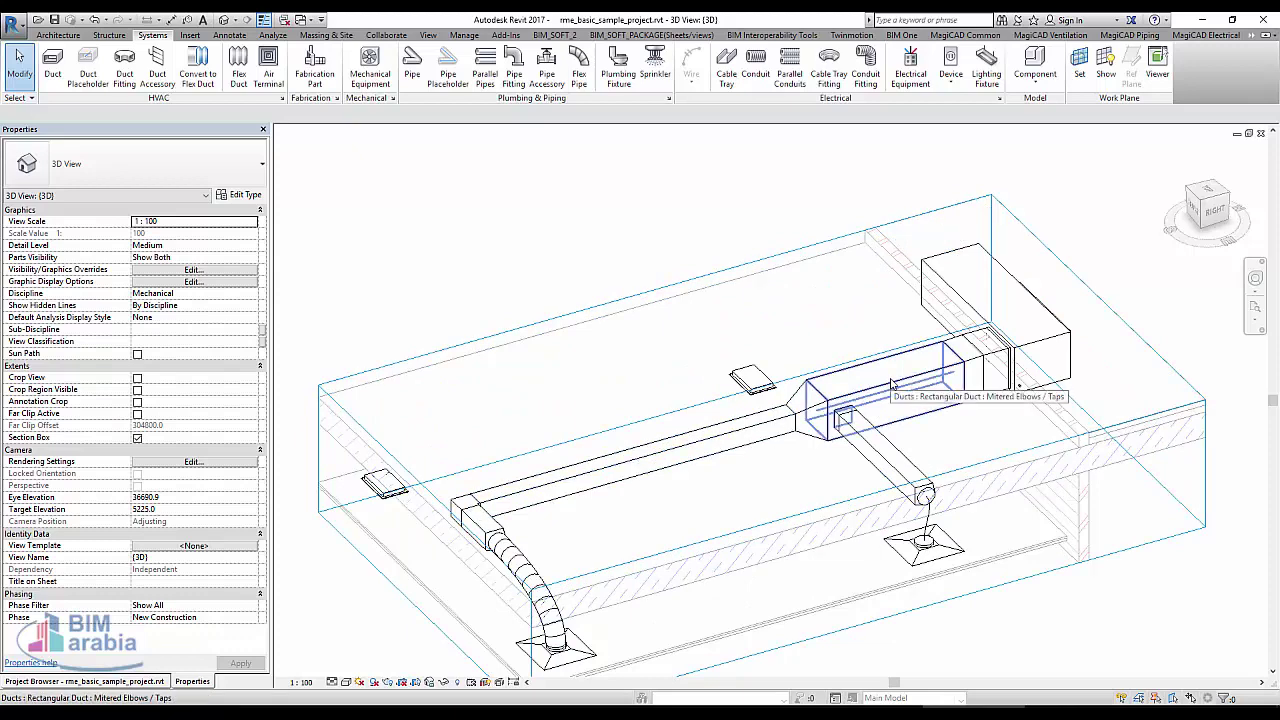
# - Check the duct sizes: a 200 x 200 branch and the 450 x 475 main
pyautogui.click(700, 447)
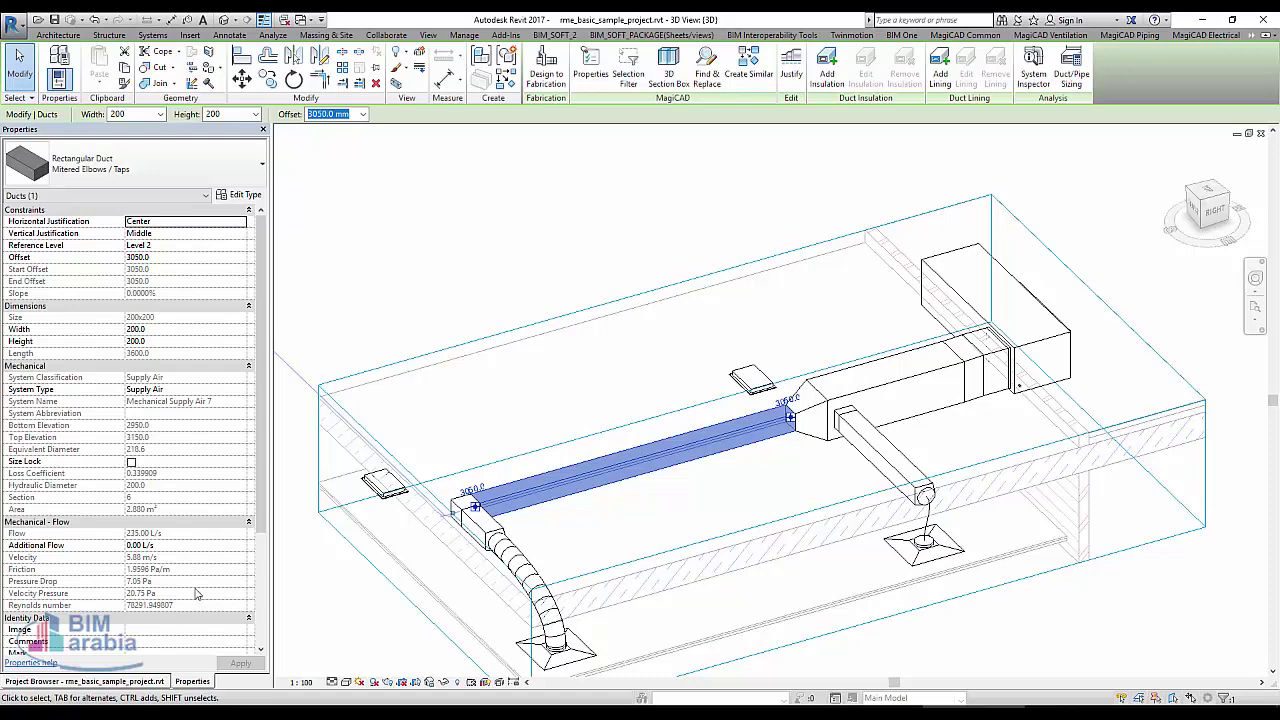
pyautogui.scroll(-3, 200, 590)
pyautogui.scroll(-2, 208, 580)
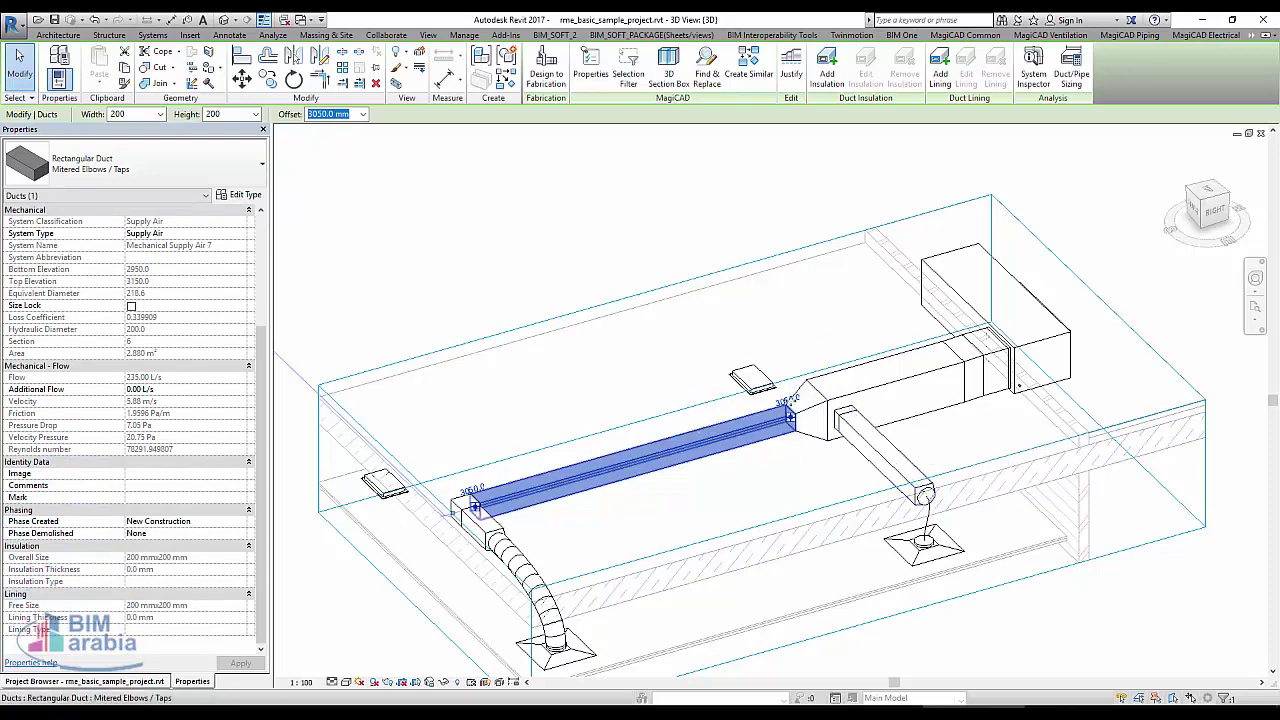
pyautogui.click(895, 378)
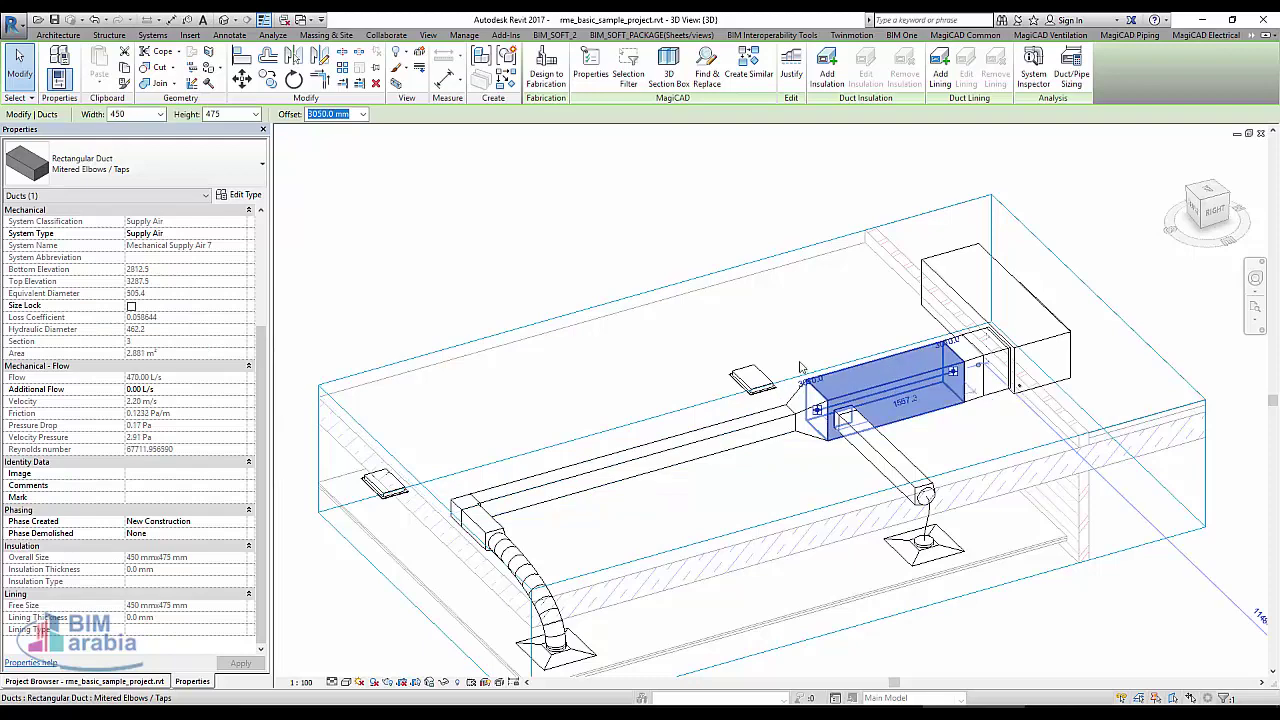
pyautogui.click(533, 196)
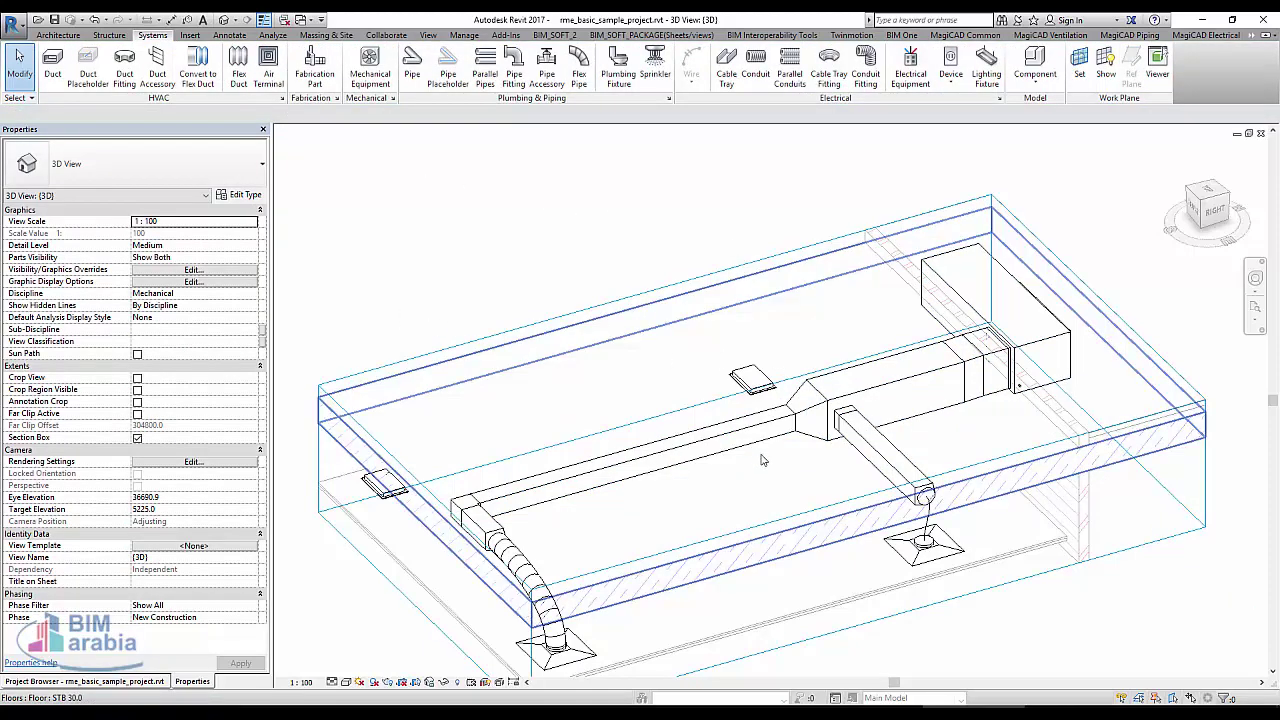